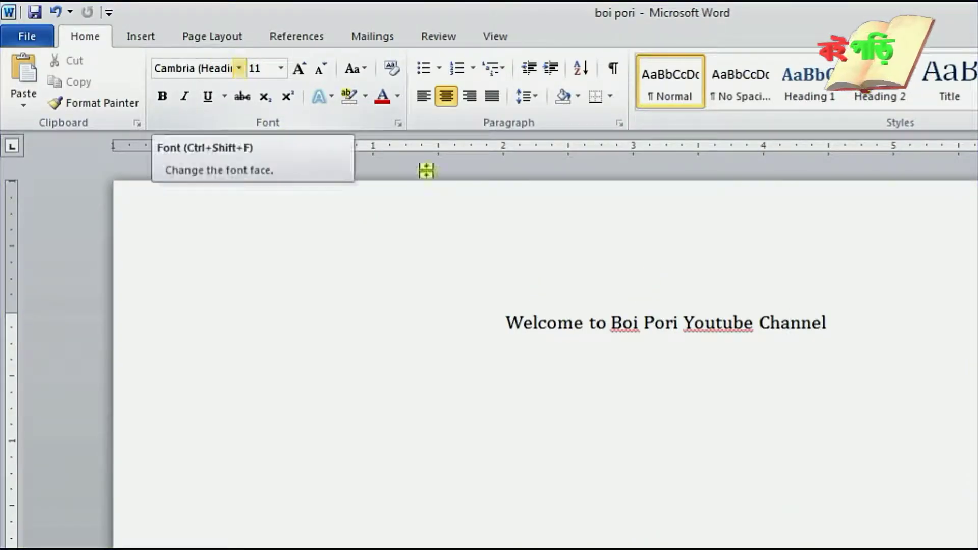
- Select the welcome line and browse the font list without changing the font
left_click_drag(850, 321, 552, 322)
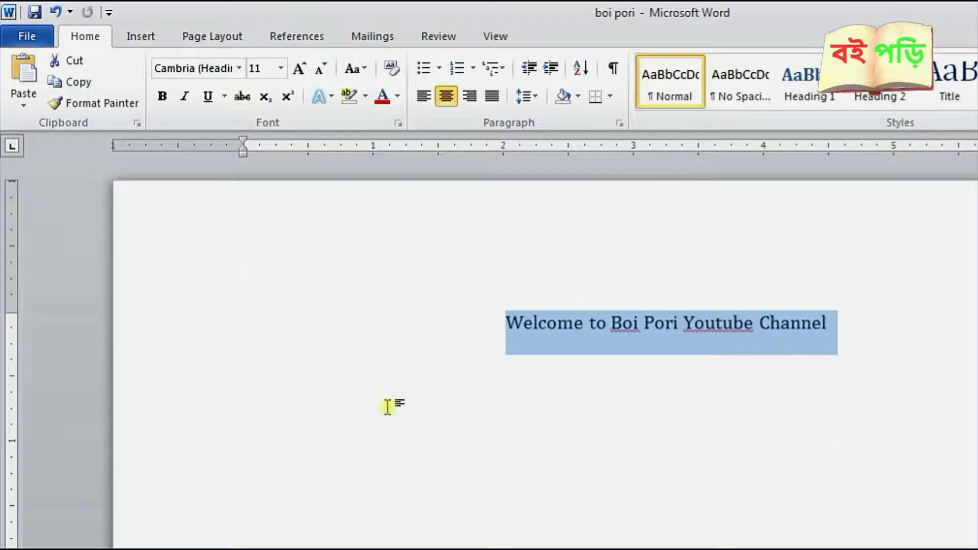
left_click(529, 392)
left_click_drag(499, 324, 815, 318)
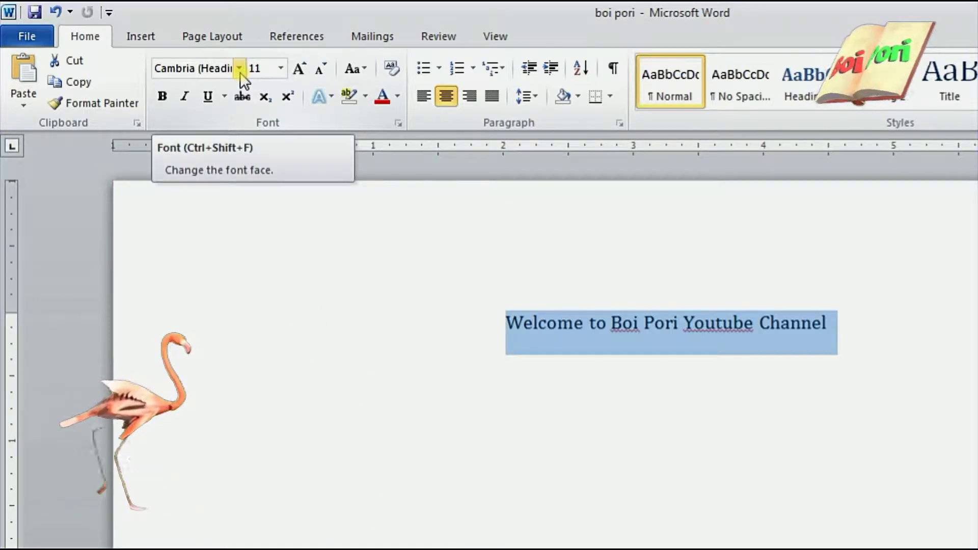
left_click(240, 72)
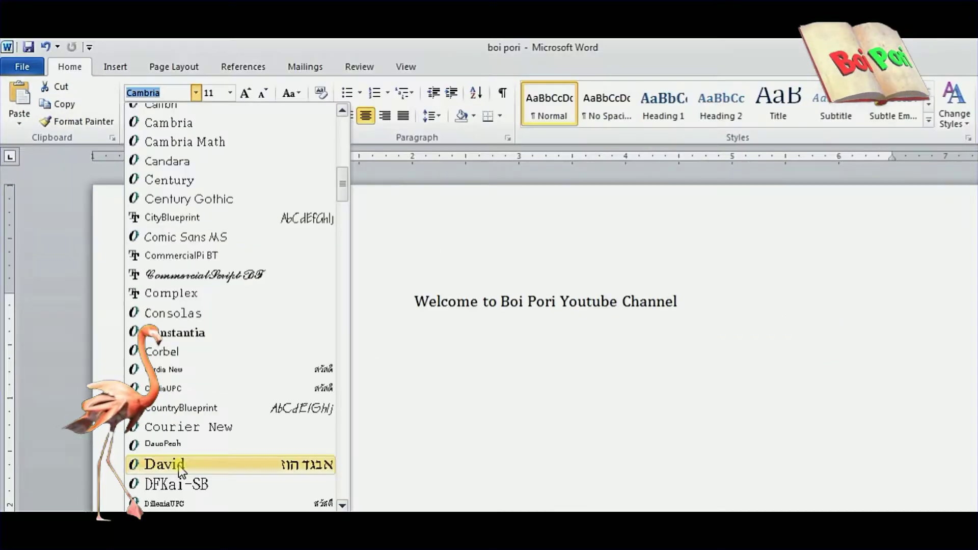
scroll(237, 249, "down", 10)
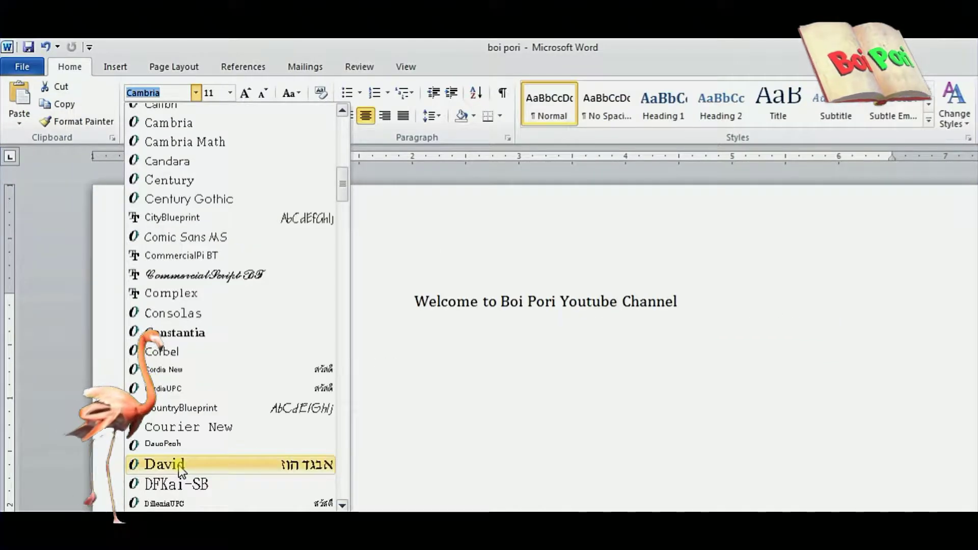
key("Escape")
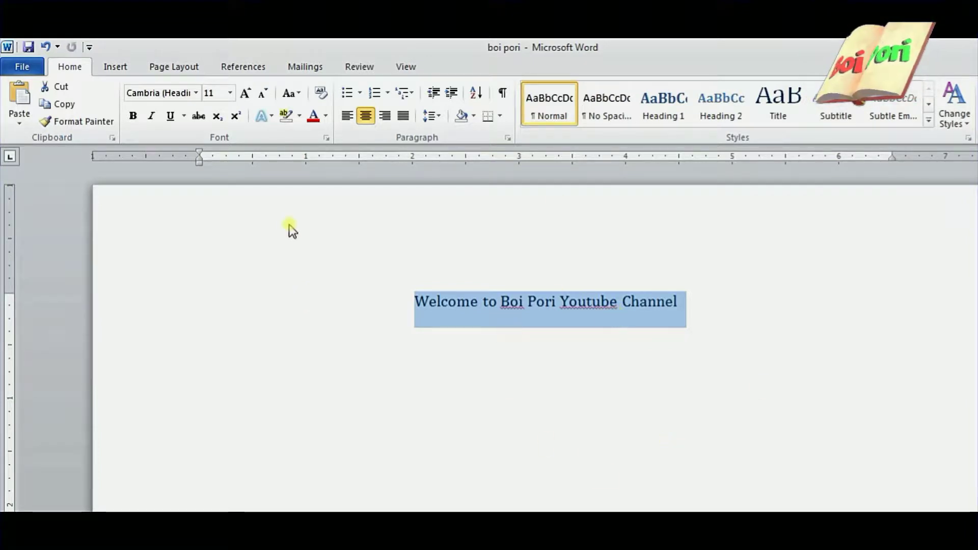
left_click(196, 94)
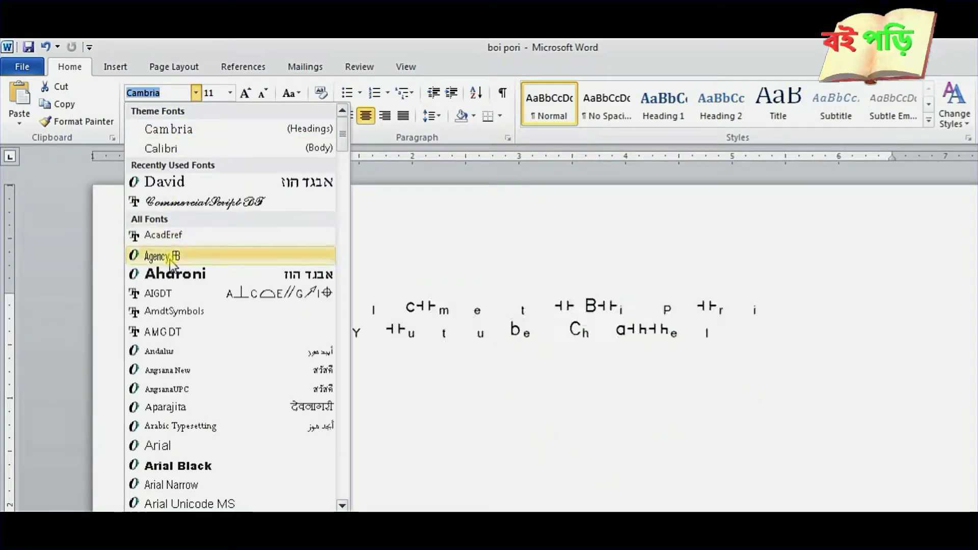
key("Escape")
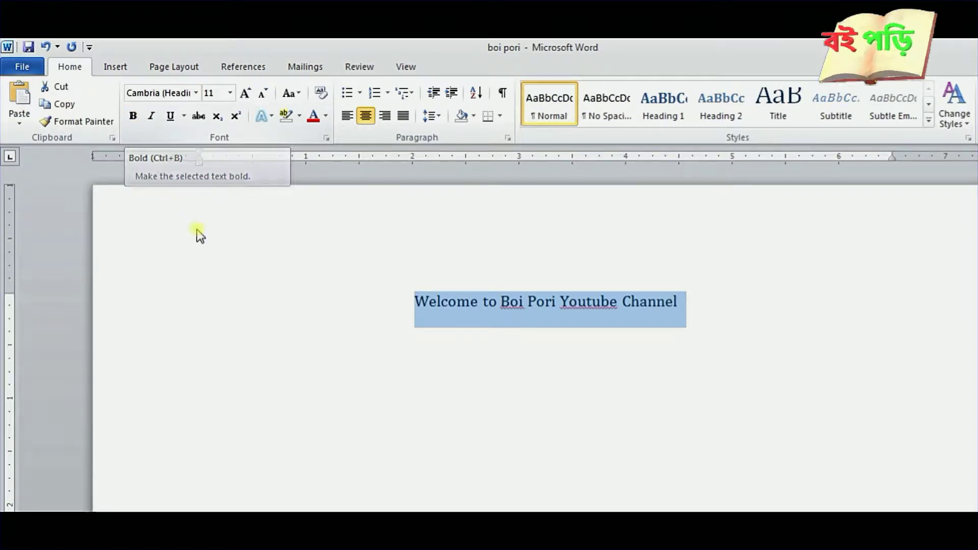
left_click(388, 299)
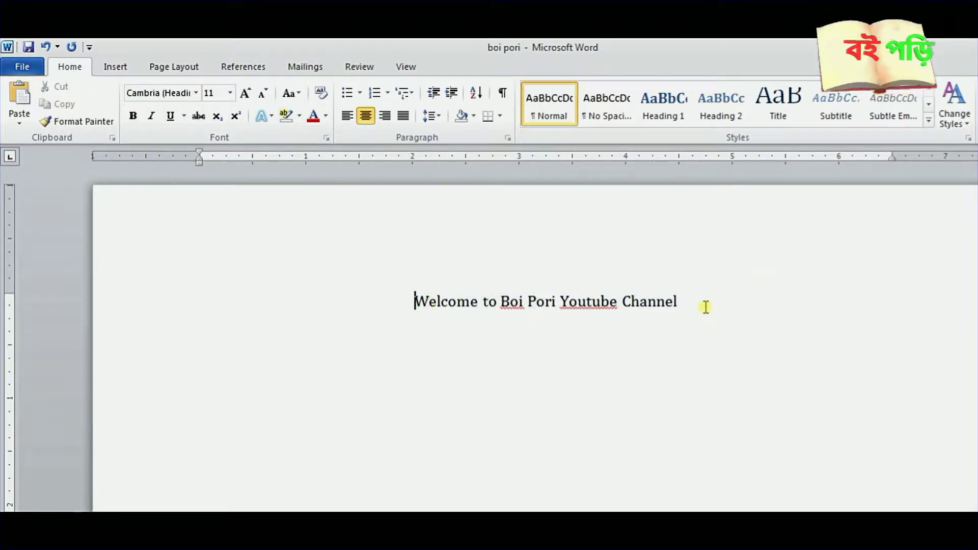
- Make the words 'Boi Pori' bold
left_click_drag(704, 305, 419, 295)
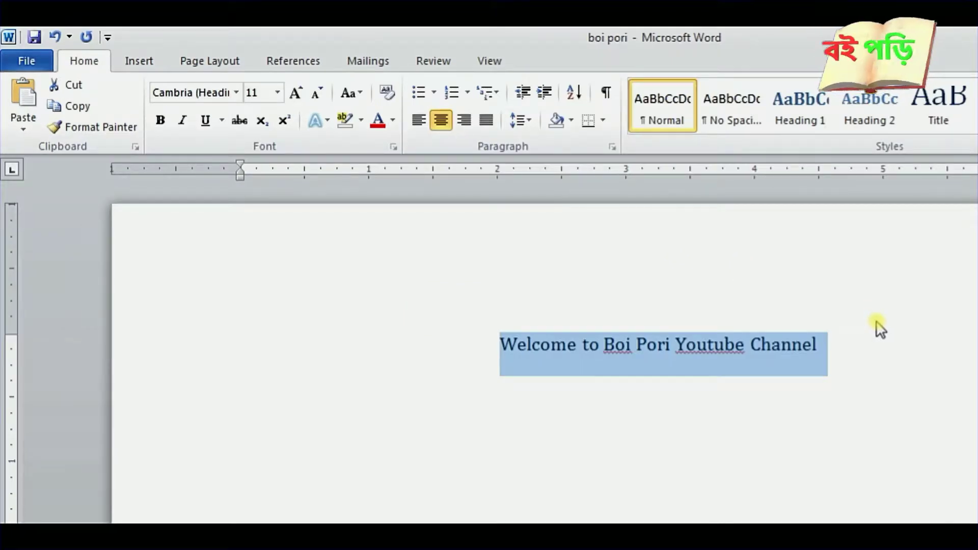
left_click(422, 296)
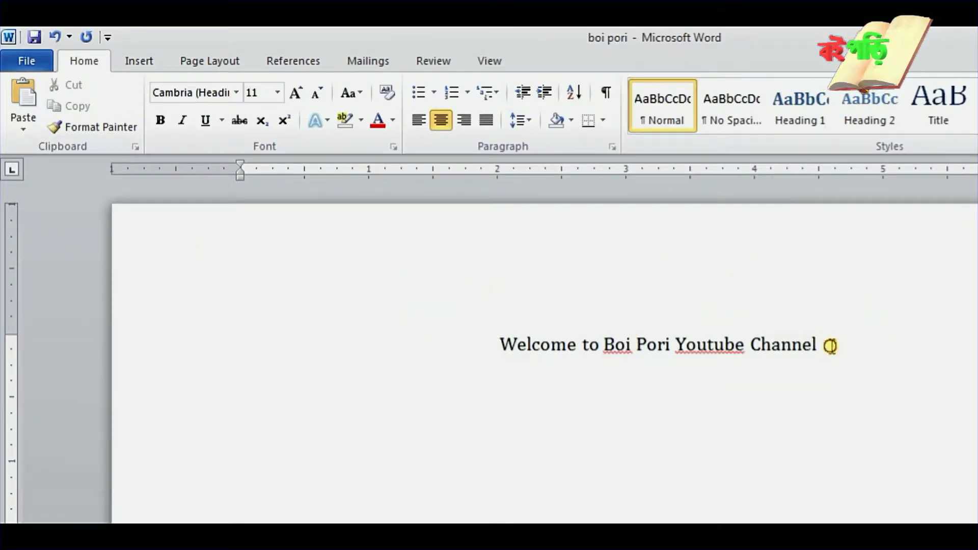
left_click_drag(823, 344, 781, 345)
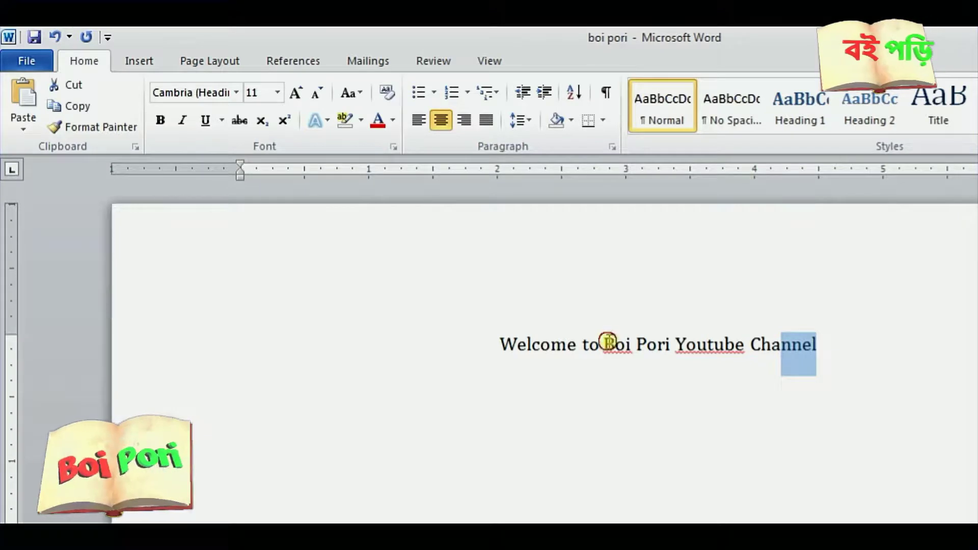
left_click_drag(606, 343, 664, 334)
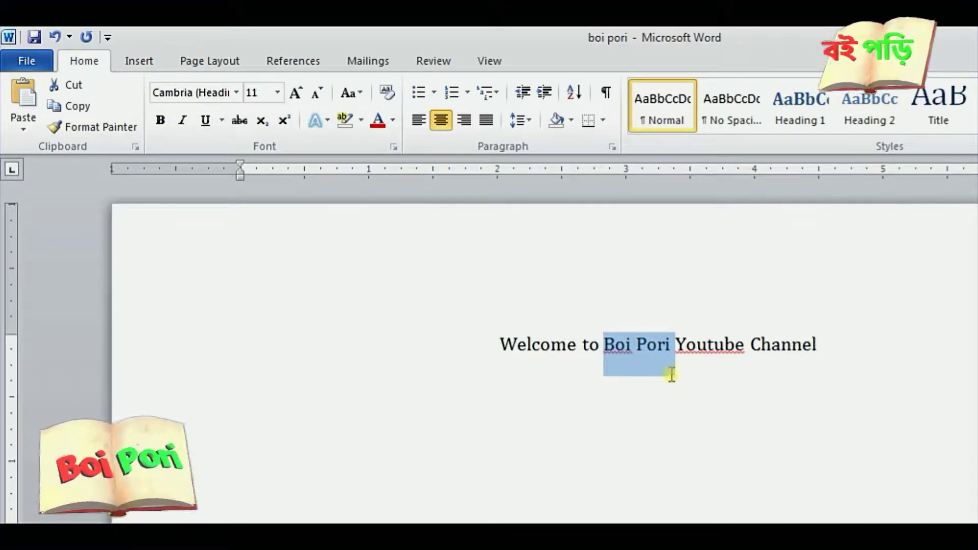
left_click(611, 346)
left_click_drag(609, 346, 673, 345)
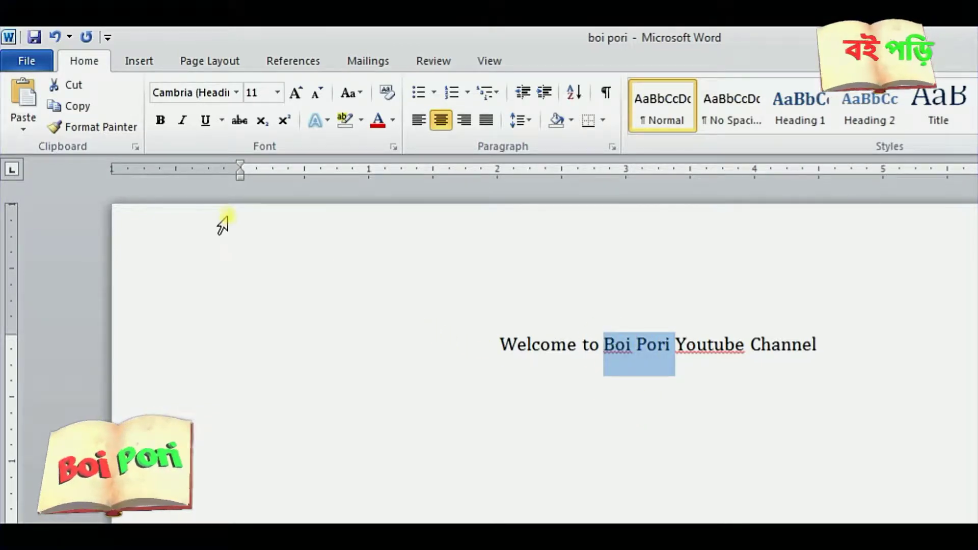
left_click(157, 127)
left_click(651, 377)
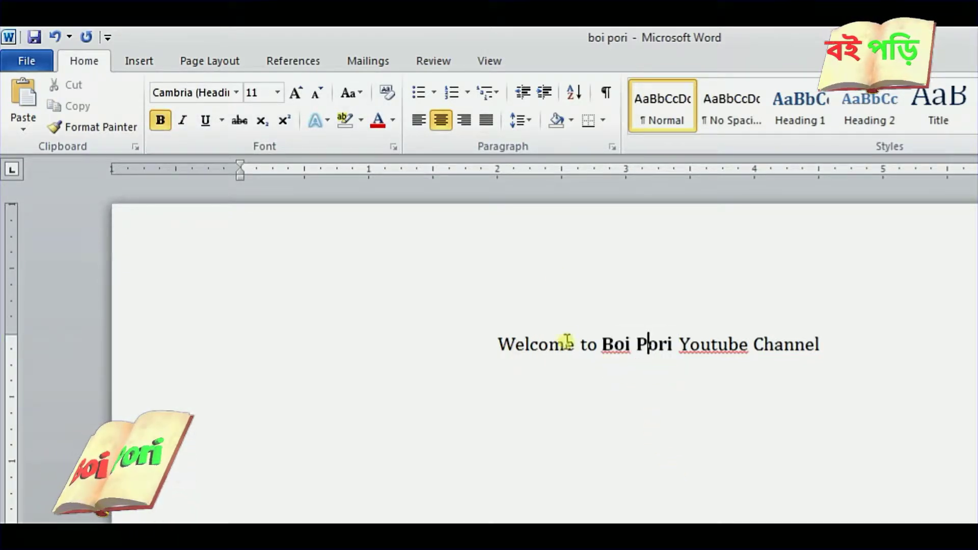
- Make 'Boi Pori' italic as well
left_click_drag(602, 345, 671, 347)
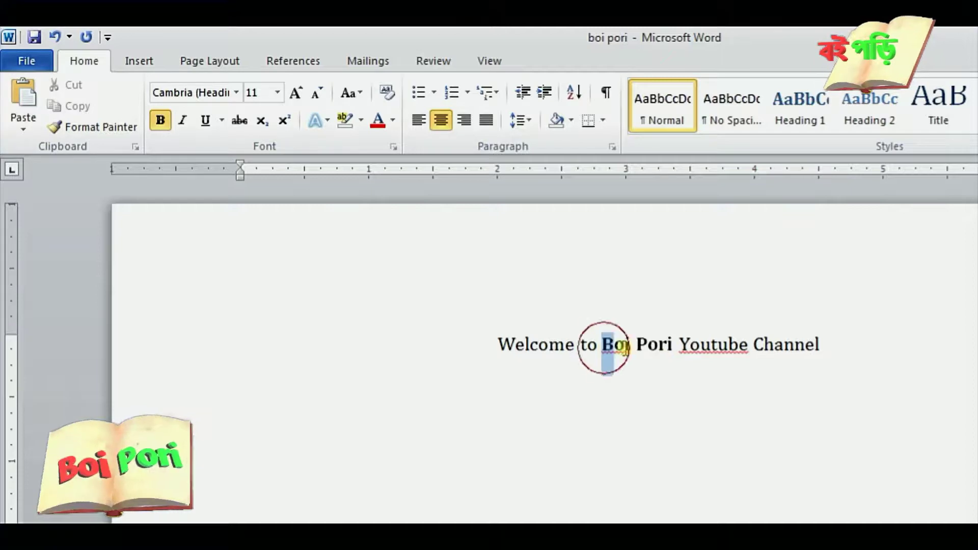
left_click(651, 392)
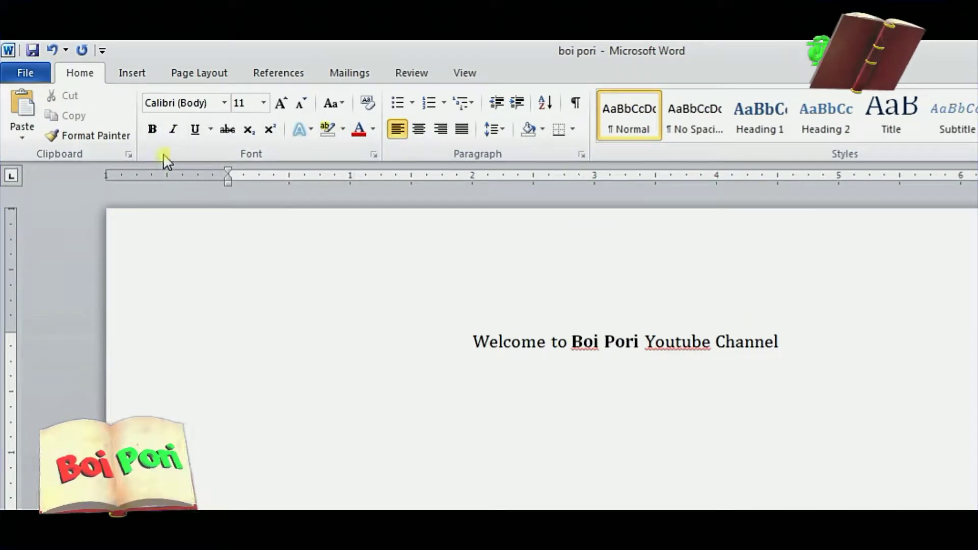
left_click(182, 127)
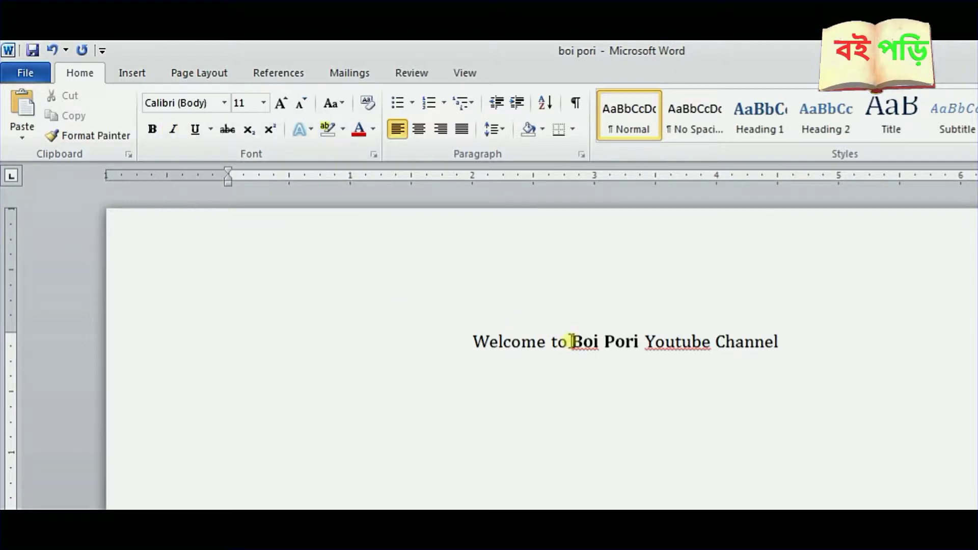
left_click_drag(572, 342, 642, 340)
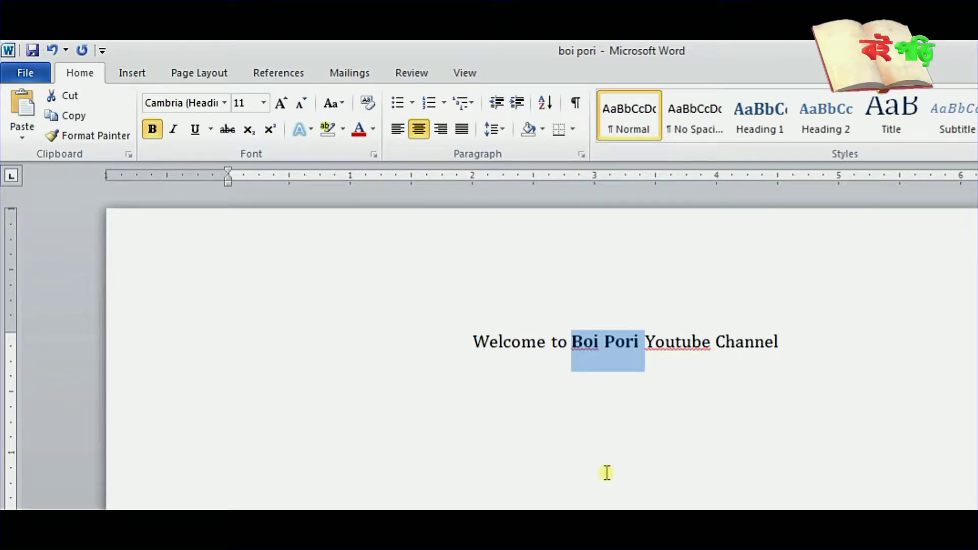
left_click(175, 133)
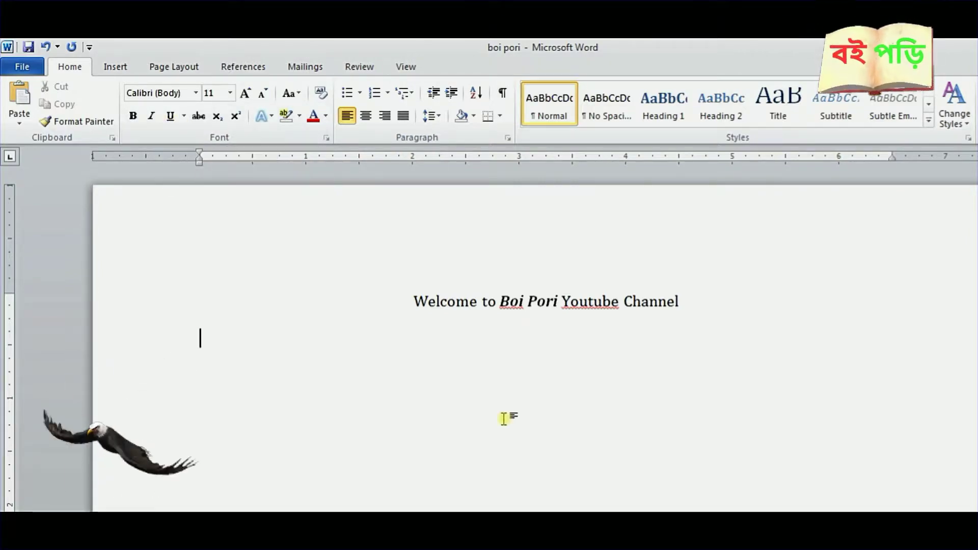
- Underline the word 'Welcome'
left_click_drag(412, 303, 470, 306)
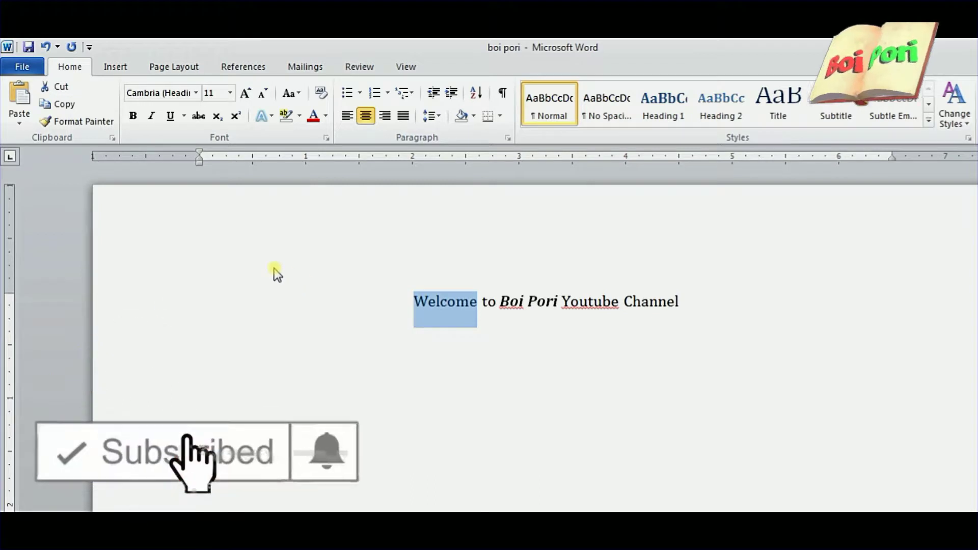
left_click(171, 117)
key("Down")
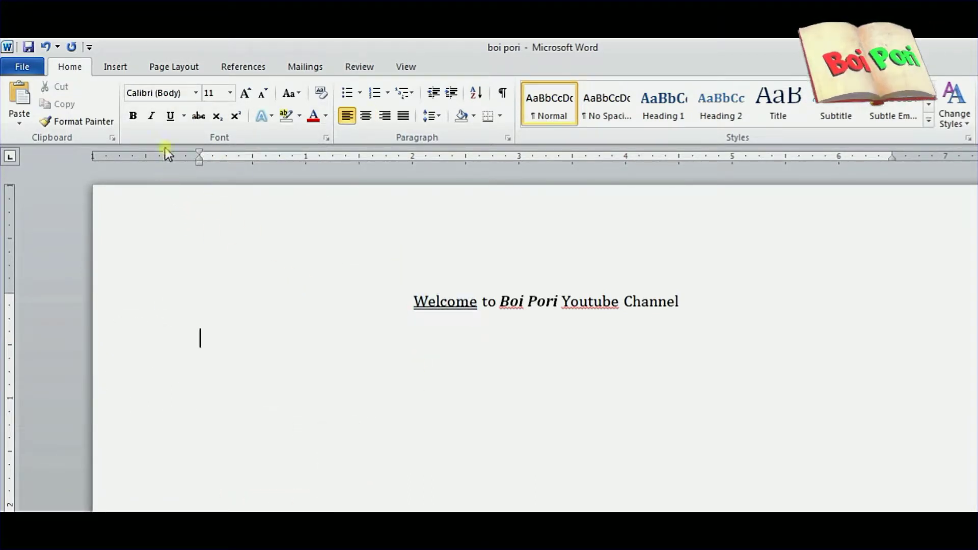
left_click(418, 319)
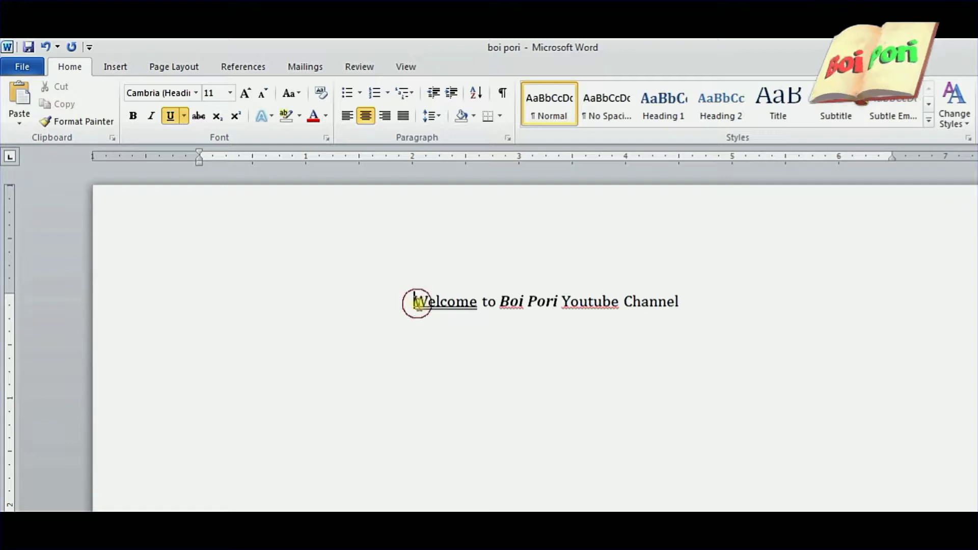
- Change the underline under 'Welcome' to a thick red line
left_click_drag(413, 304, 477, 306)
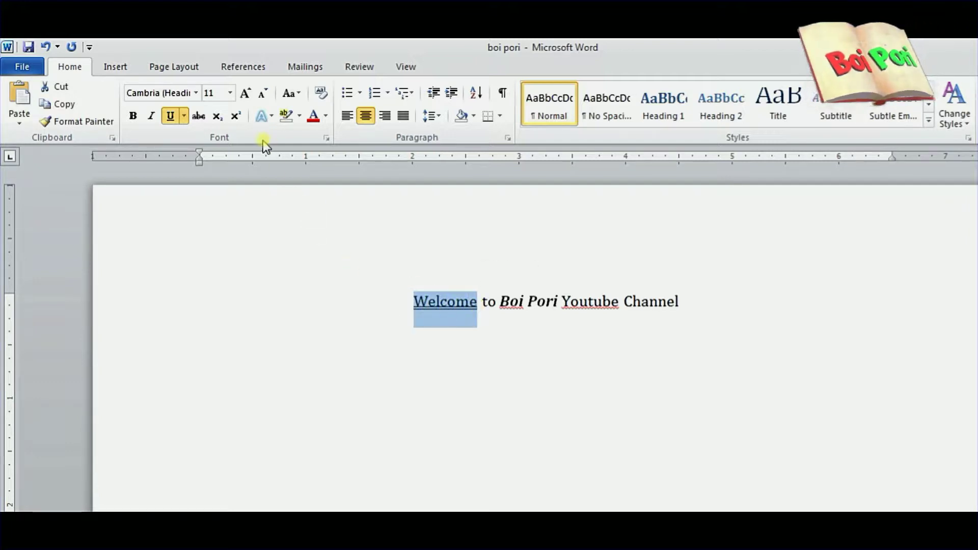
left_click(183, 117)
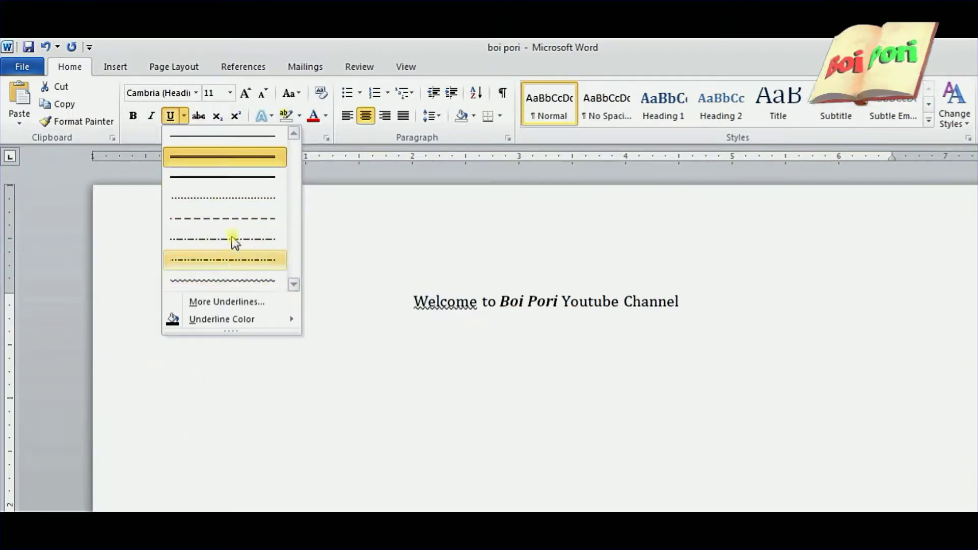
left_click(250, 176)
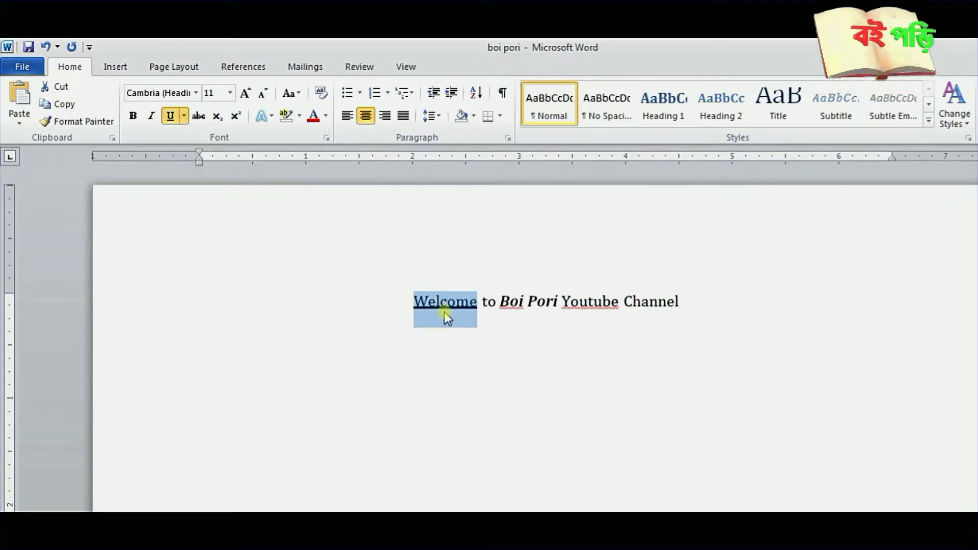
left_click(183, 116)
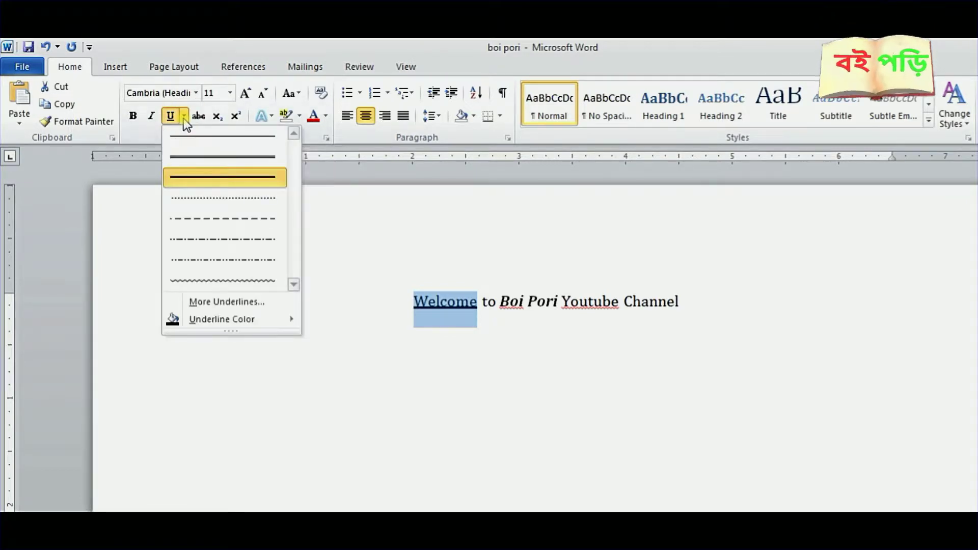
mouse_move(223, 319)
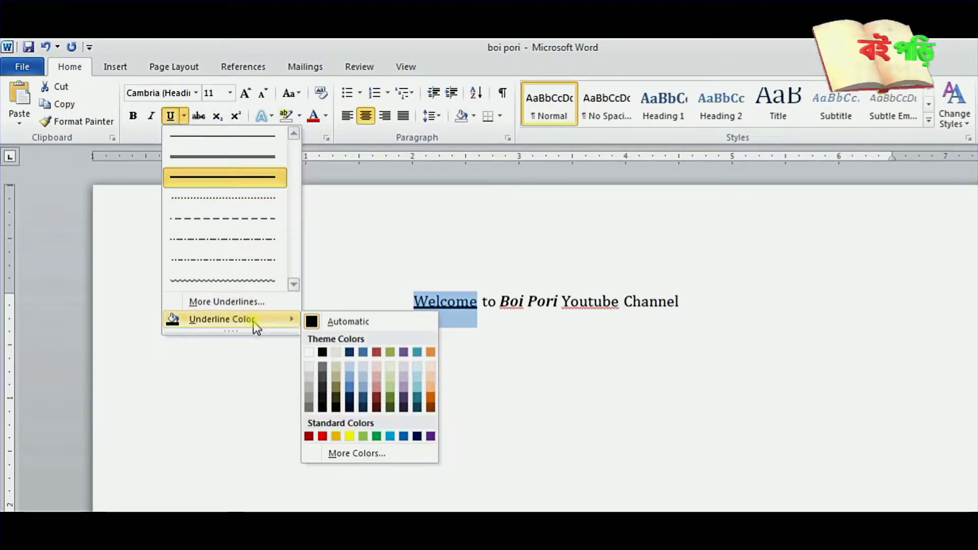
left_click(322, 436)
left_click(469, 347)
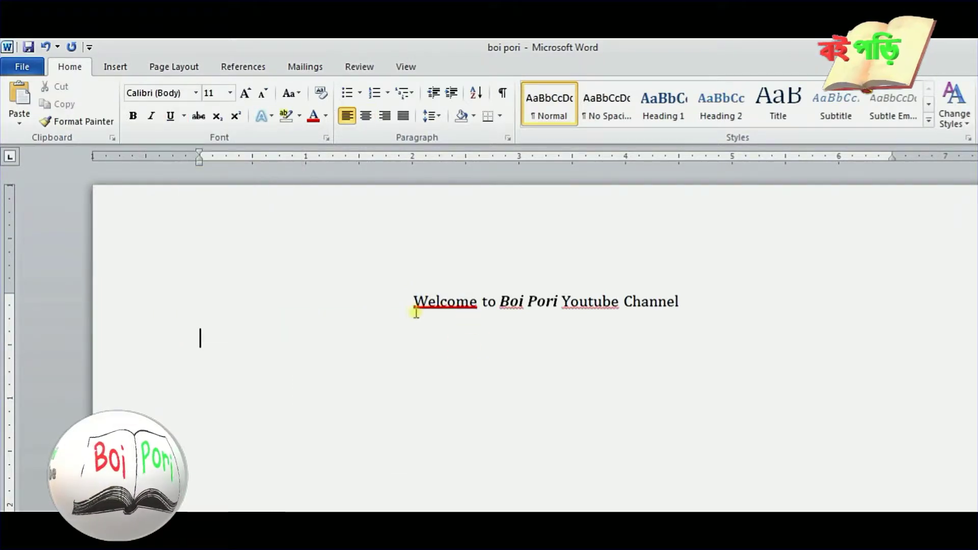
left_click_drag(411, 307, 463, 337)
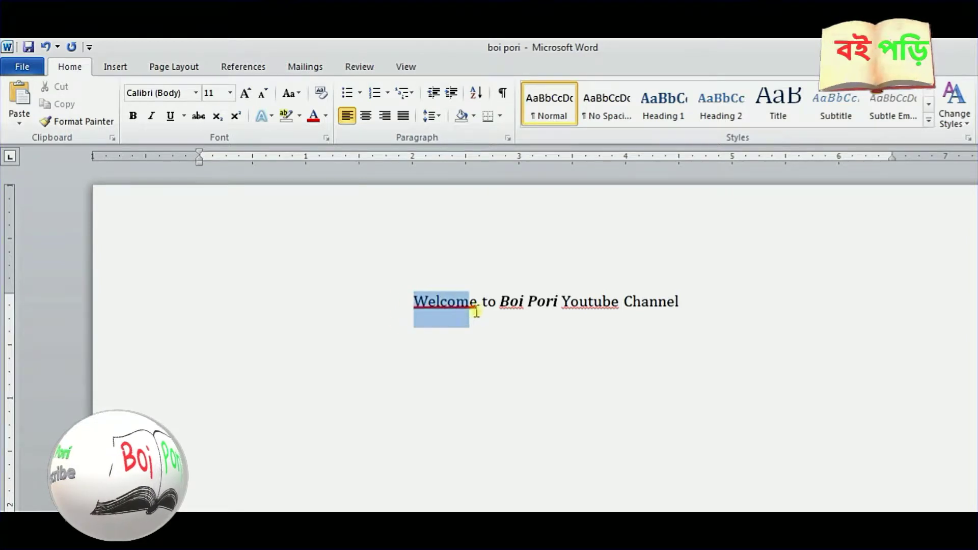
left_click(452, 341)
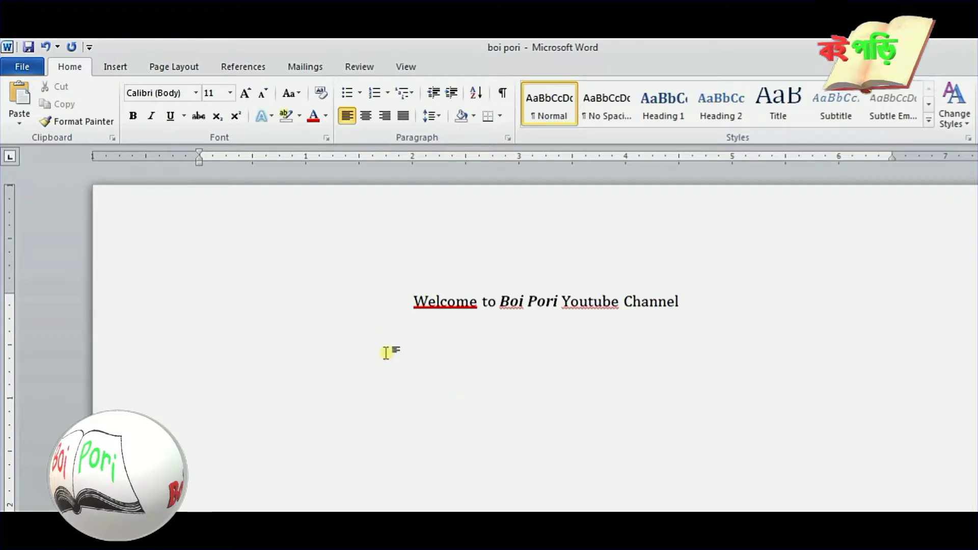
left_click_drag(411, 301, 699, 302)
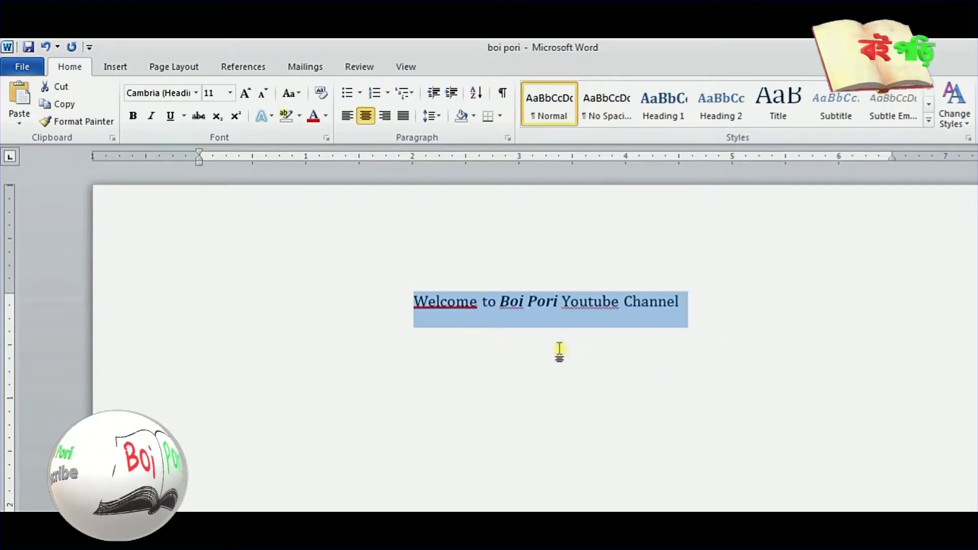
left_click_drag(411, 301, 738, 306)
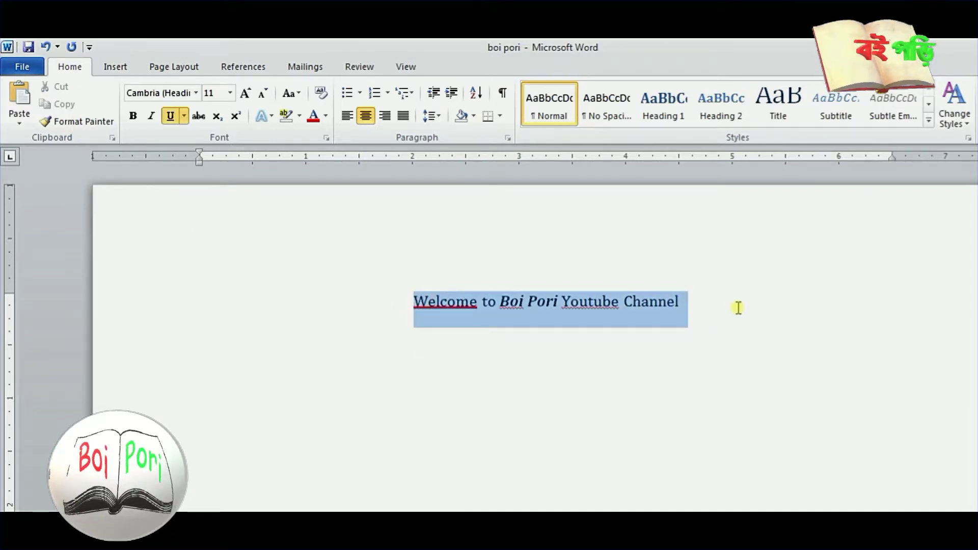
left_click(319, 93)
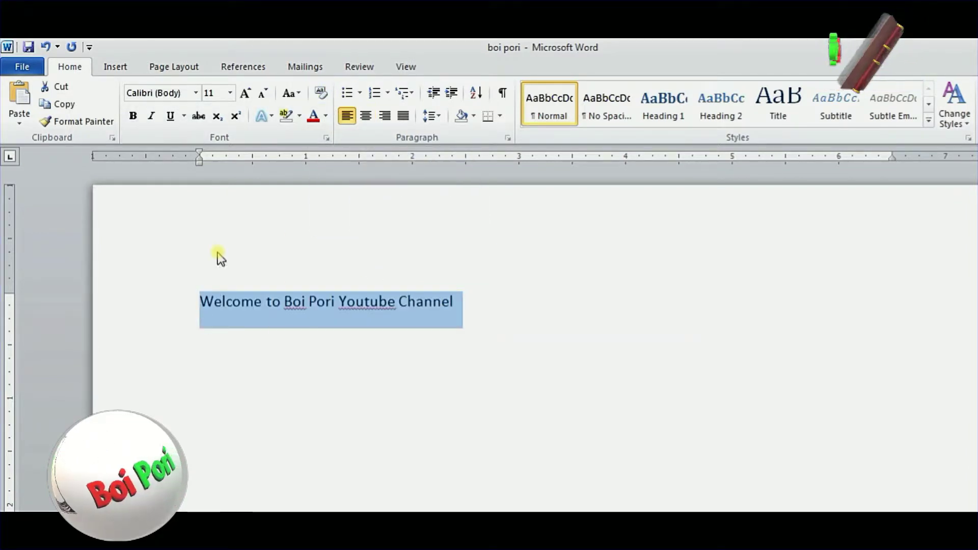
left_click(497, 301)
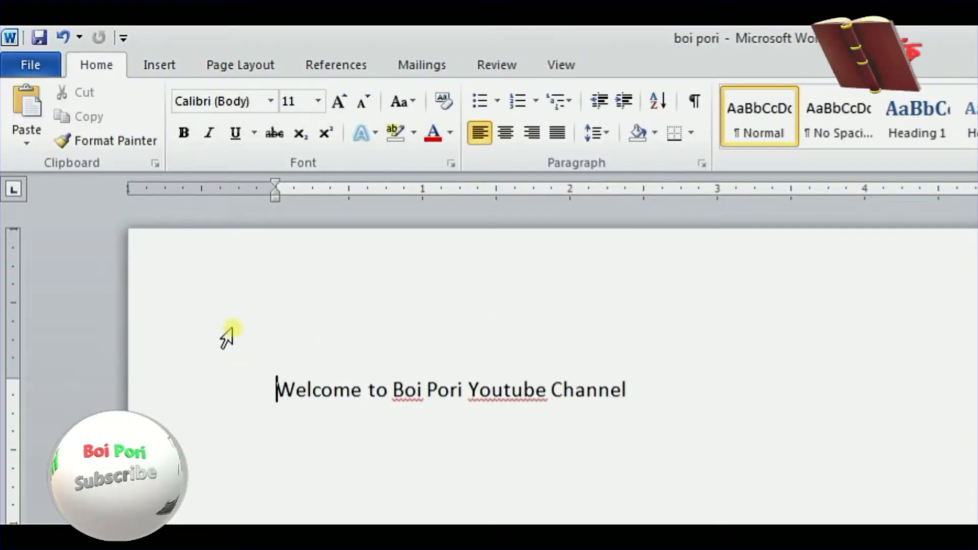
left_click_drag(389, 389, 459, 383)
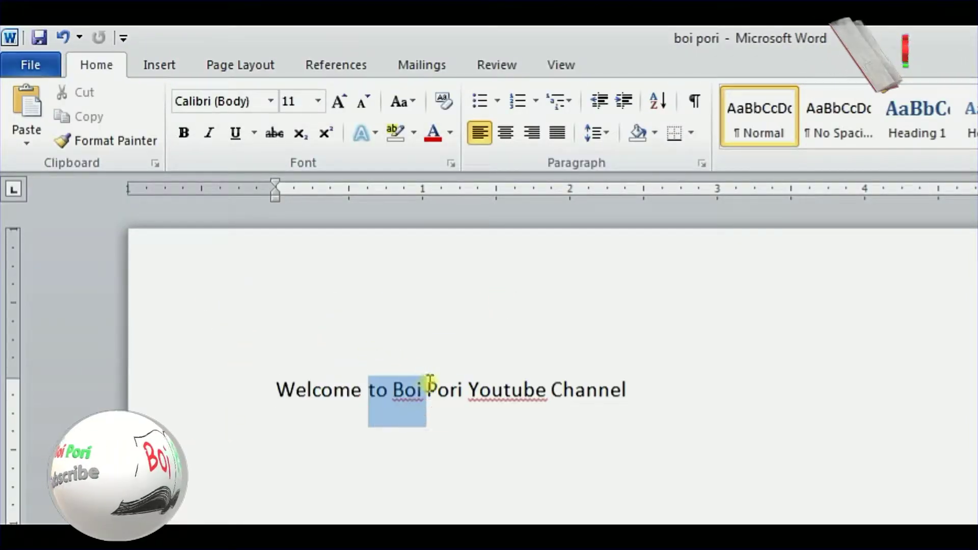
left_click(444, 427)
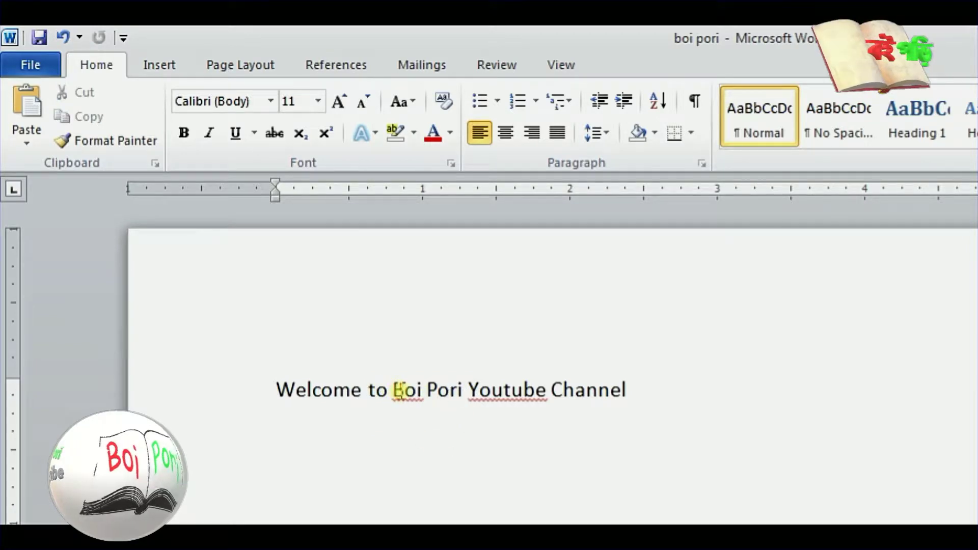
left_click_drag(395, 389, 427, 390)
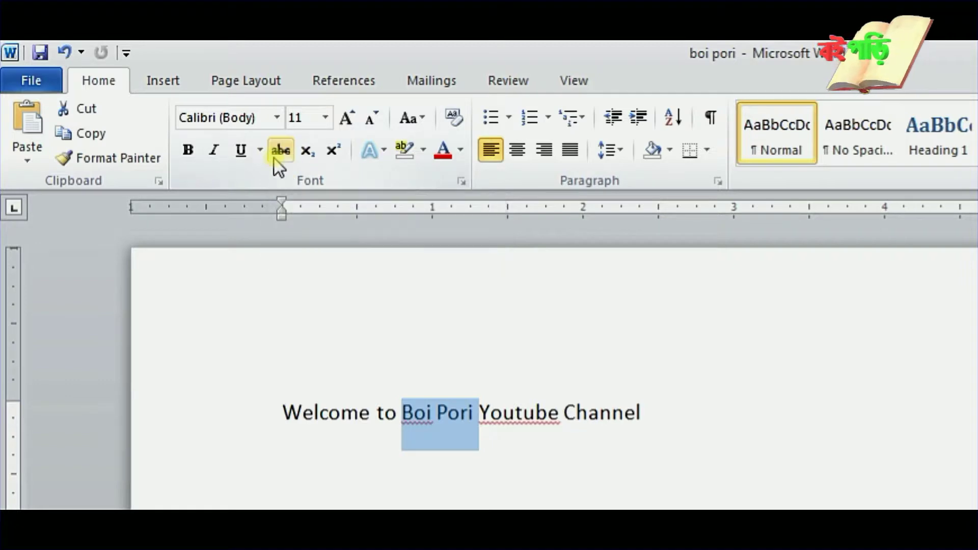
left_click(280, 151)
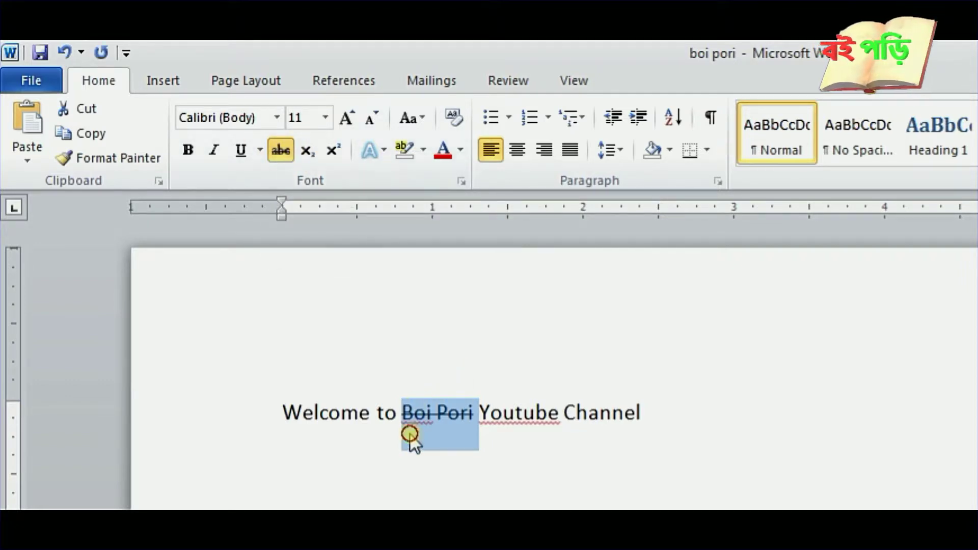
left_click(413, 411)
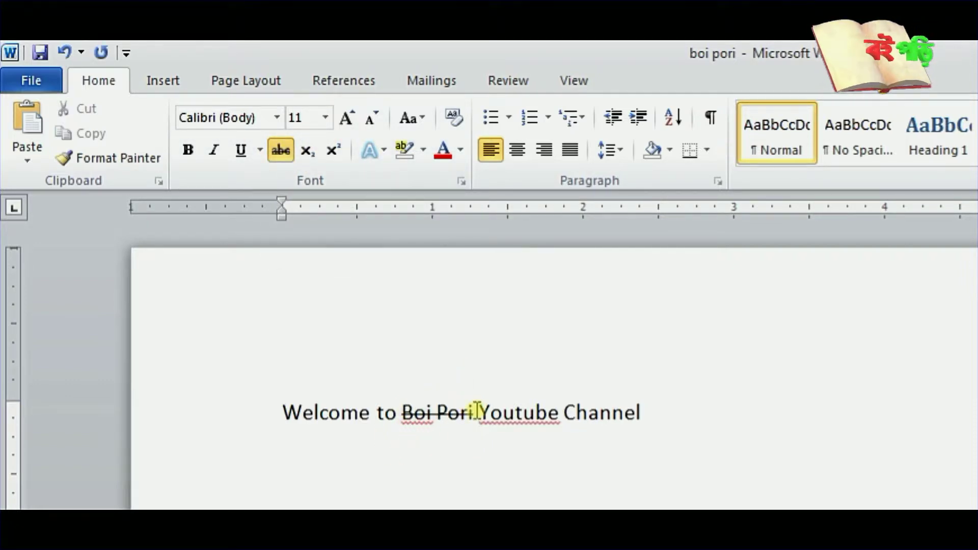
left_click_drag(283, 410, 661, 410)
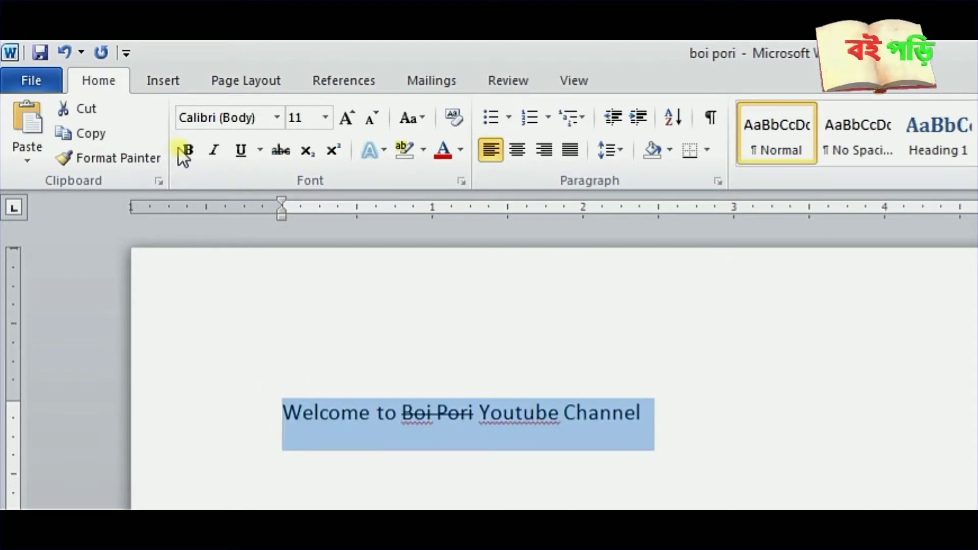
left_click(280, 153)
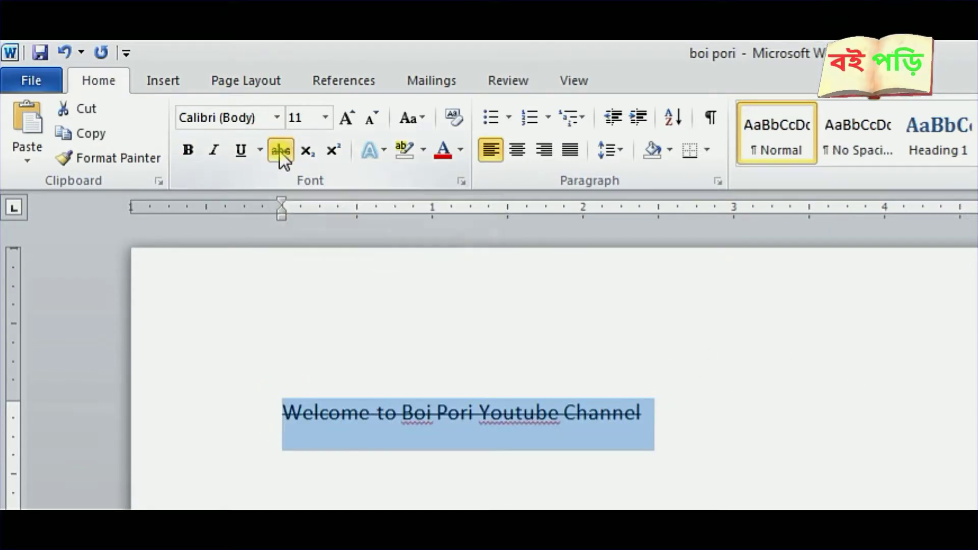
left_click(375, 437)
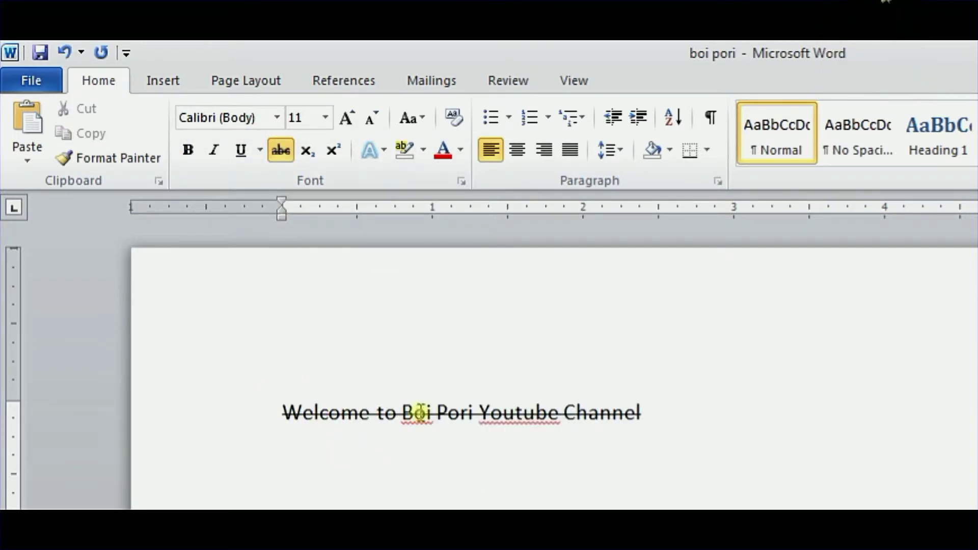
left_click_drag(656, 412, 284, 400)
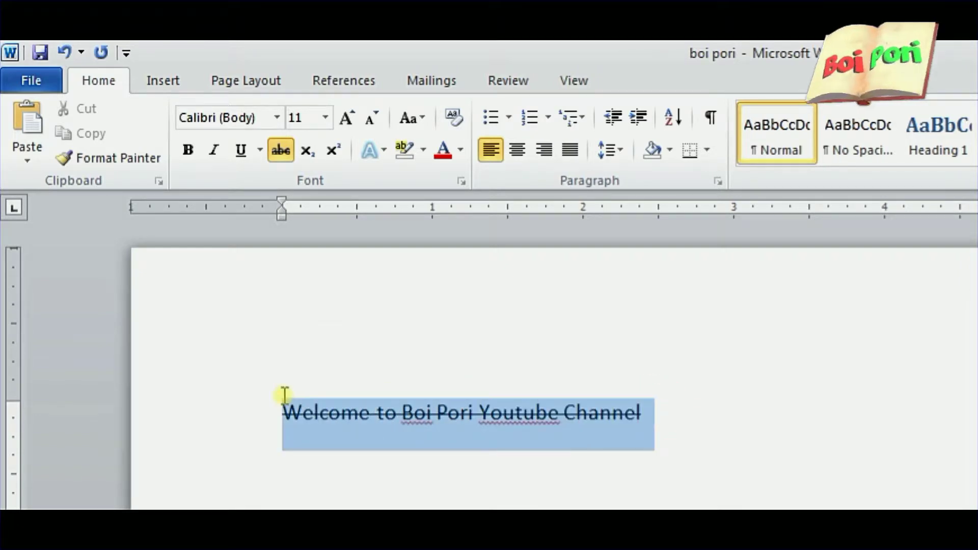
left_click(280, 153)
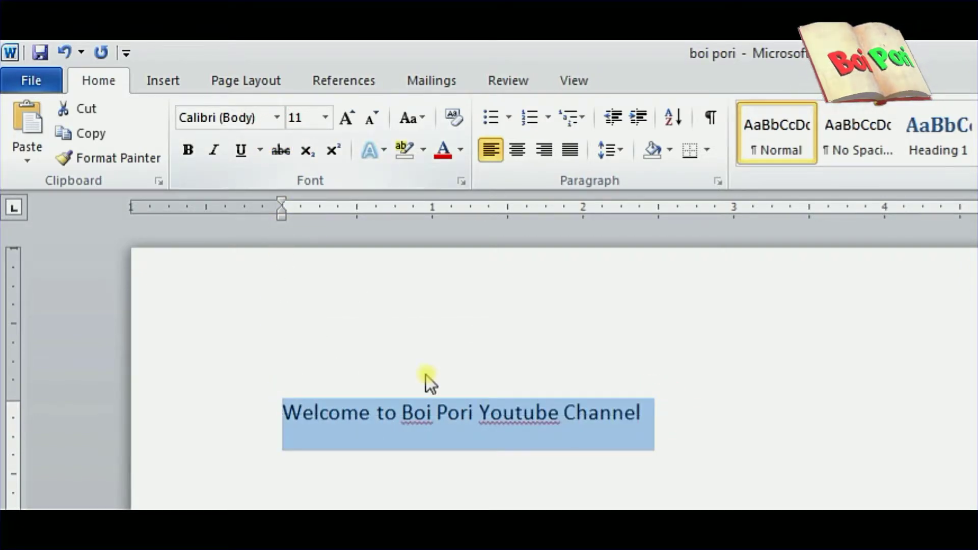
left_click(482, 379)
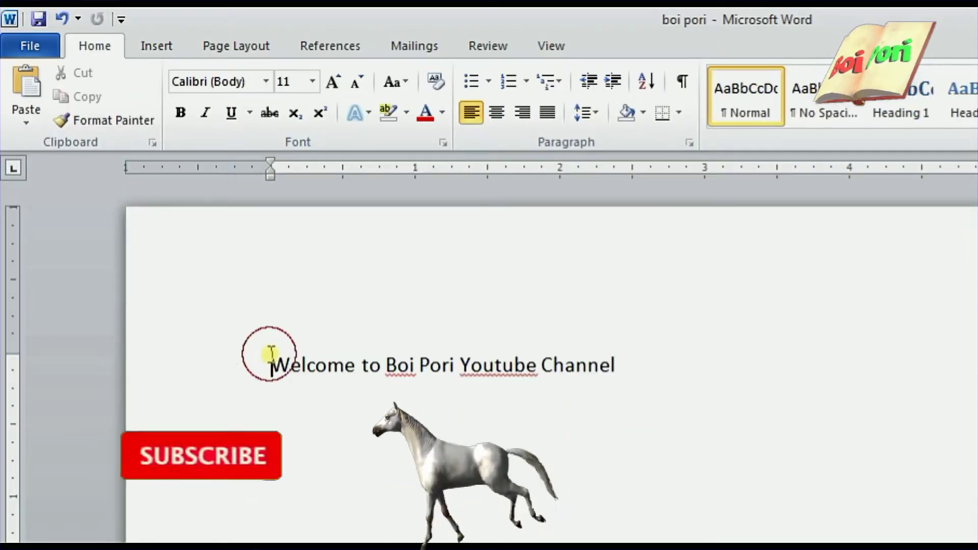
left_click_drag(271, 362, 645, 362)
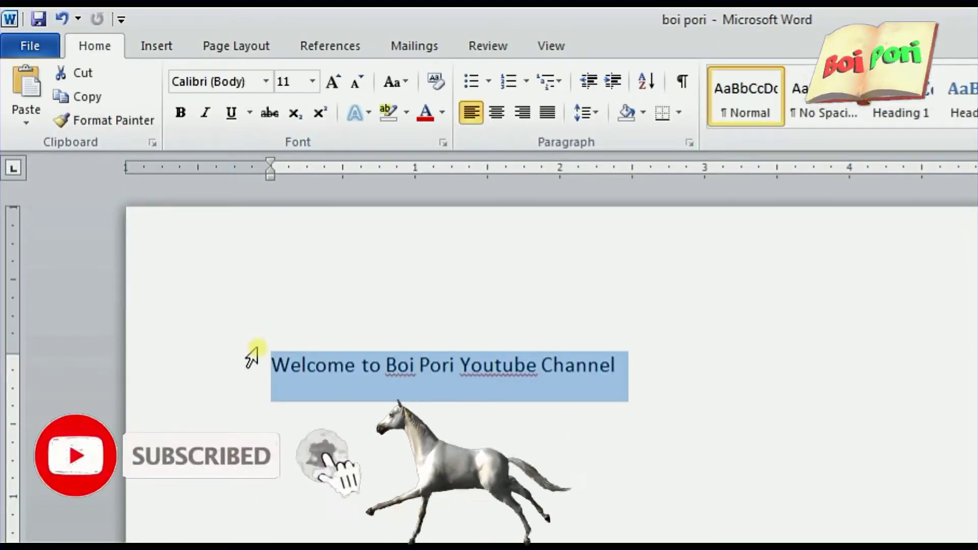
left_click(620, 515)
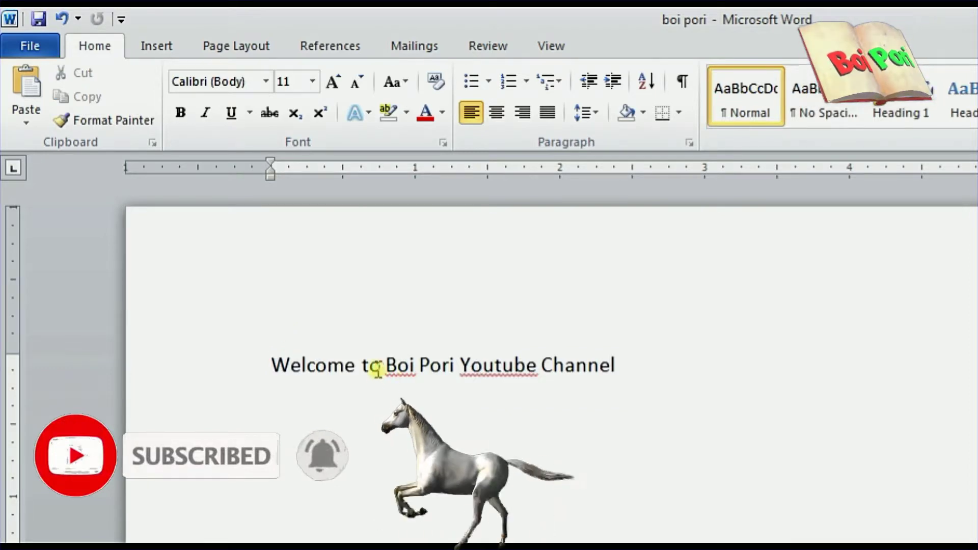
left_click_drag(375, 366, 448, 367)
left_click(508, 468)
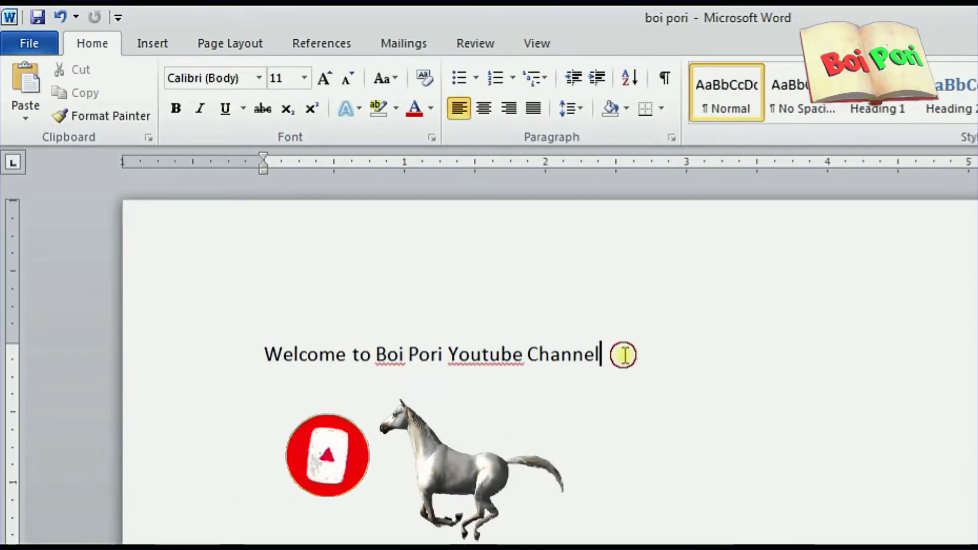
left_click_drag(621, 354, 268, 334)
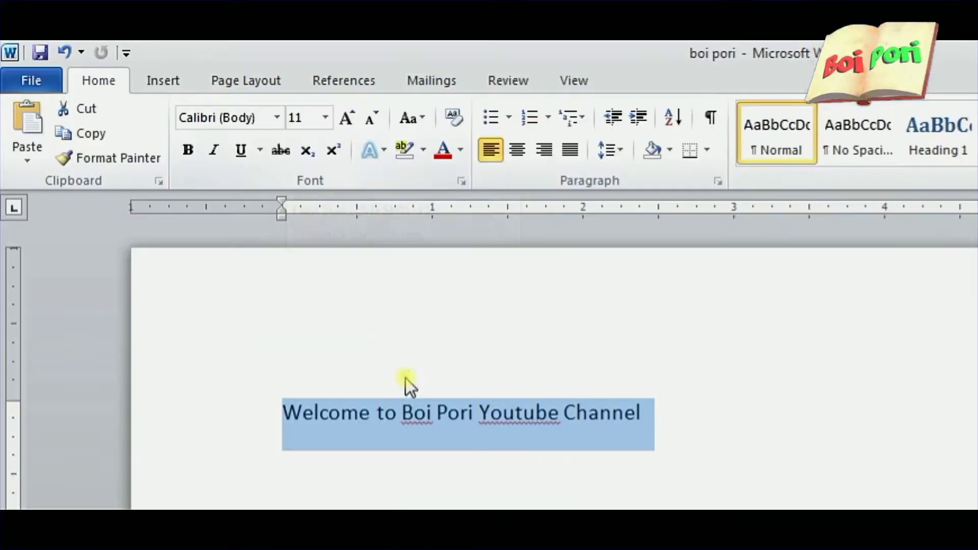
- Set the selected welcome line's font size to 24 pt
left_click(325, 122)
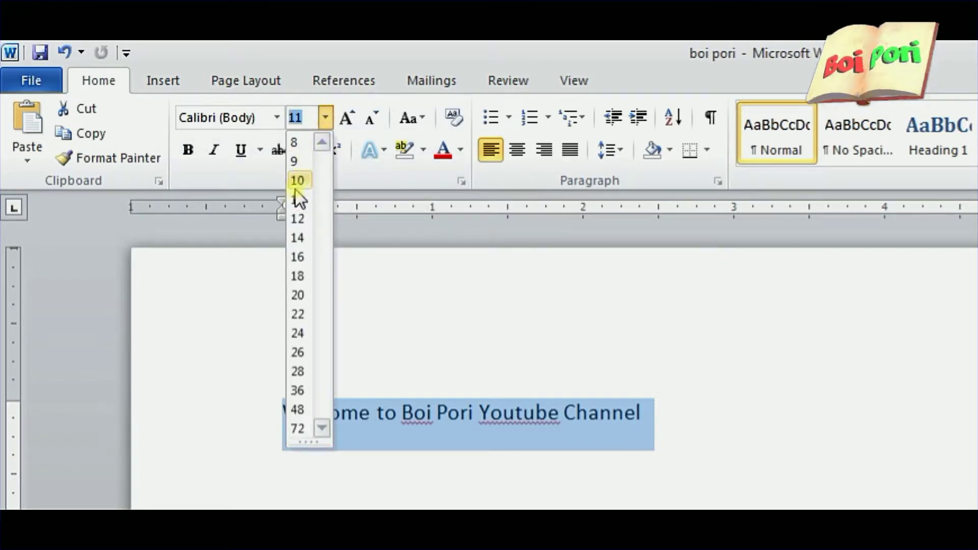
left_click(298, 334)
left_click(572, 384)
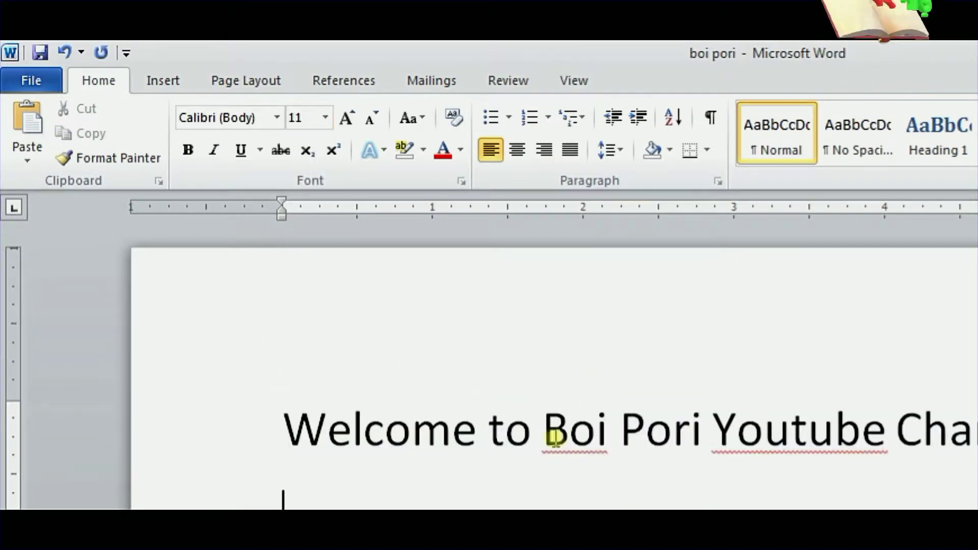
- Grow 'Boi Pori' up to 72 pt, then shrink it back down to 24 pt
left_click_drag(544, 431, 689, 432)
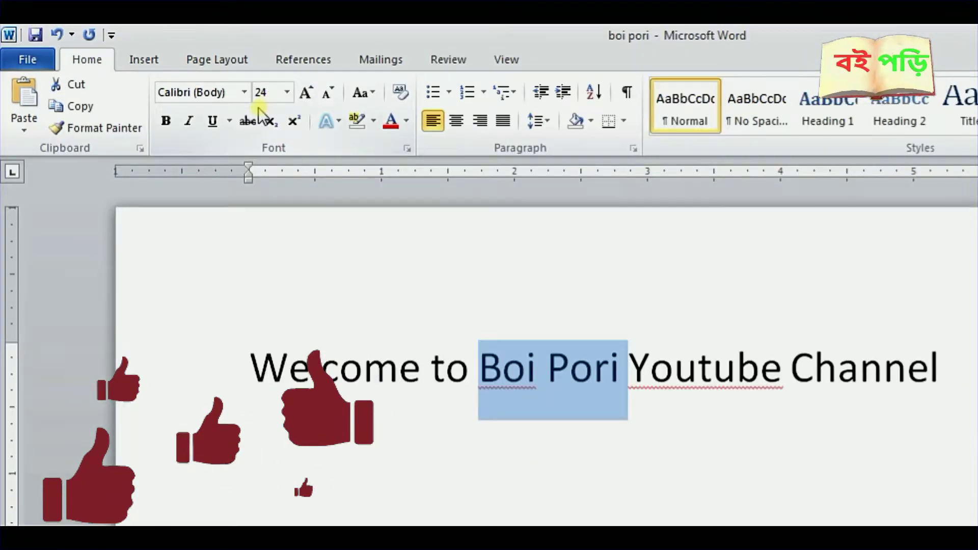
left_click(309, 96)
left_click(309, 95)
left_click(309, 96)
left_click(309, 96)
left_click(309, 96)
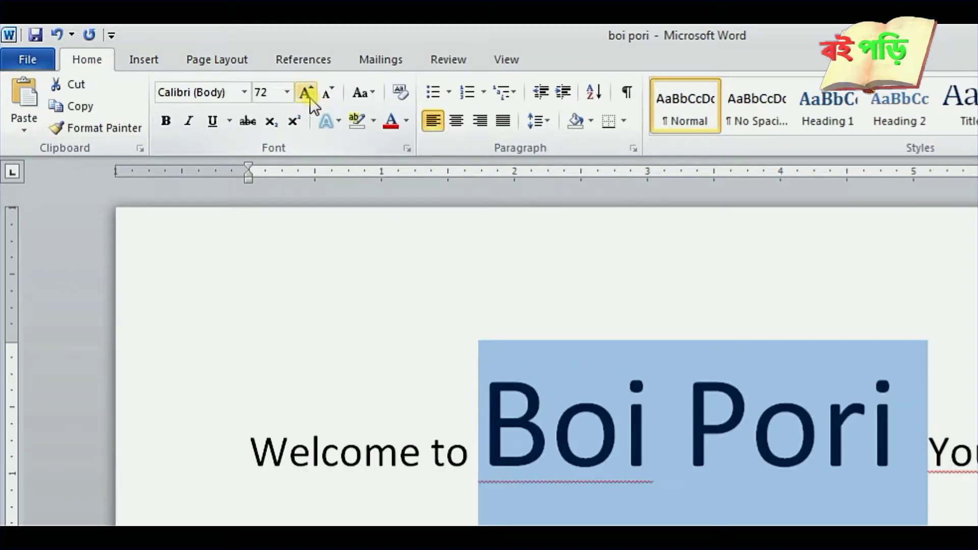
left_click(325, 96)
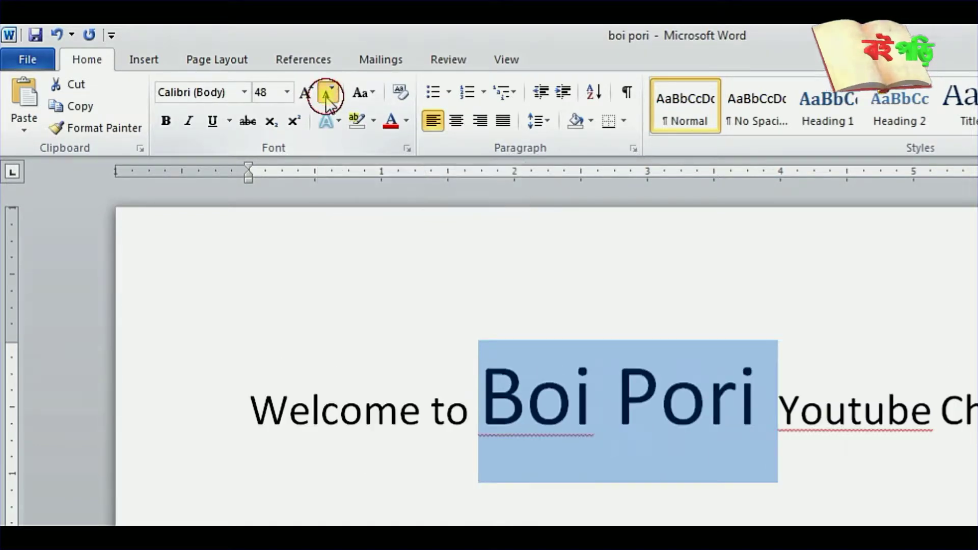
left_click(325, 96)
left_click(325, 96)
left_click(325, 96)
left_click(326, 96)
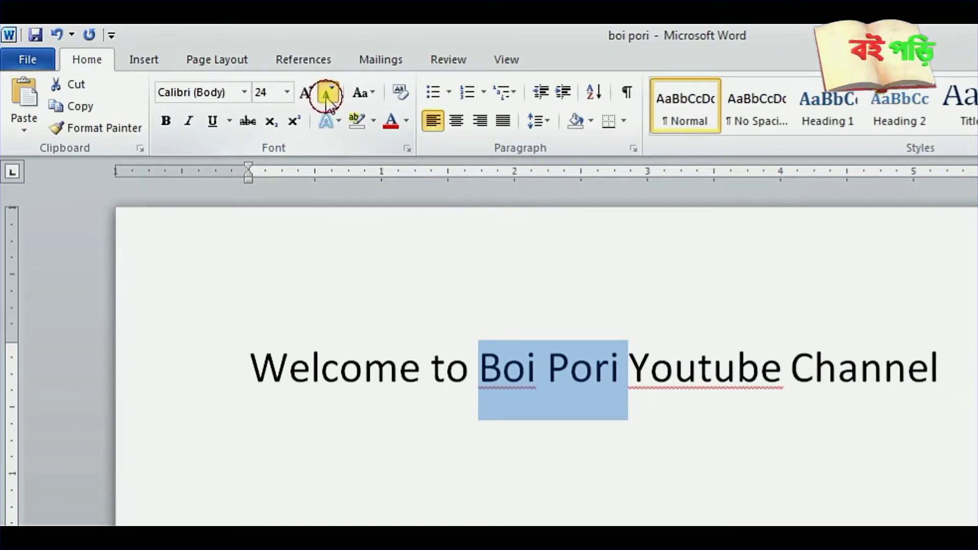
left_click(441, 370)
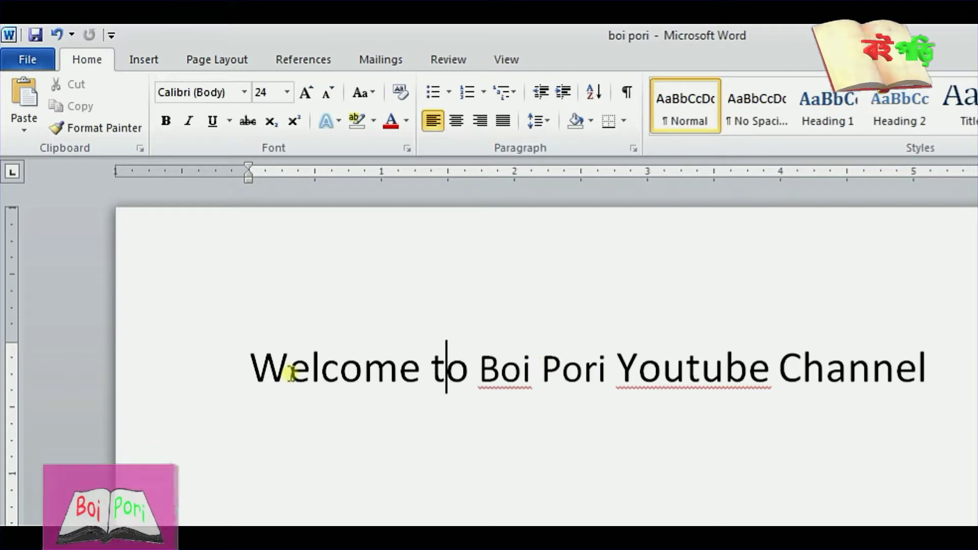
- Check the font sizes at Boi, Pori and Youtube, then select the whole line
left_click(478, 367)
left_click(560, 367)
left_click(630, 367)
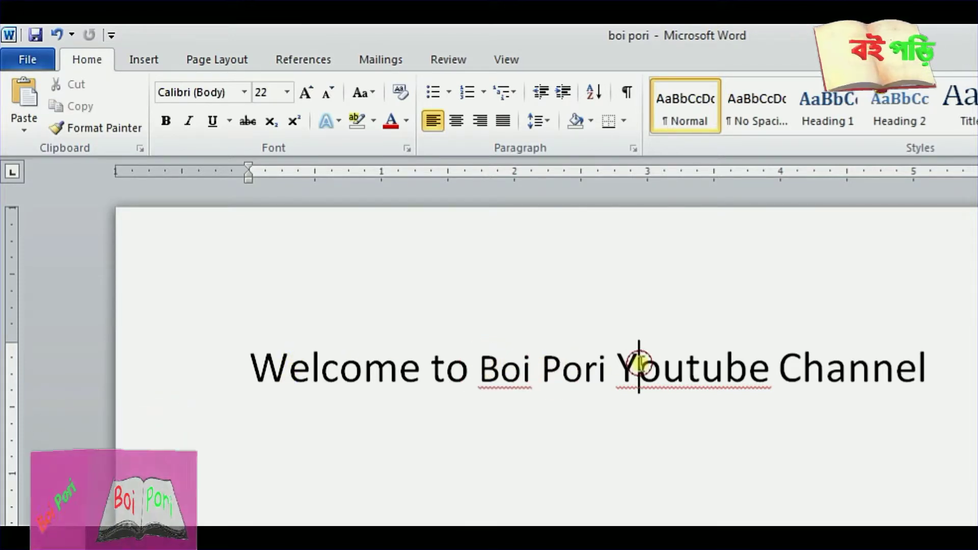
left_click_drag(248, 366, 886, 367)
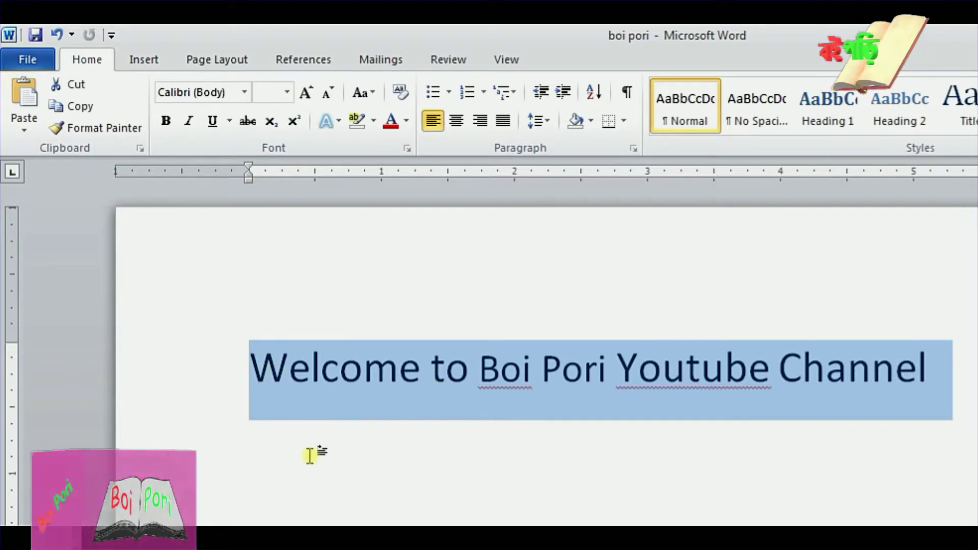
- Change the whole welcome line to UPPERCASE
left_click_drag(255, 356, 972, 359)
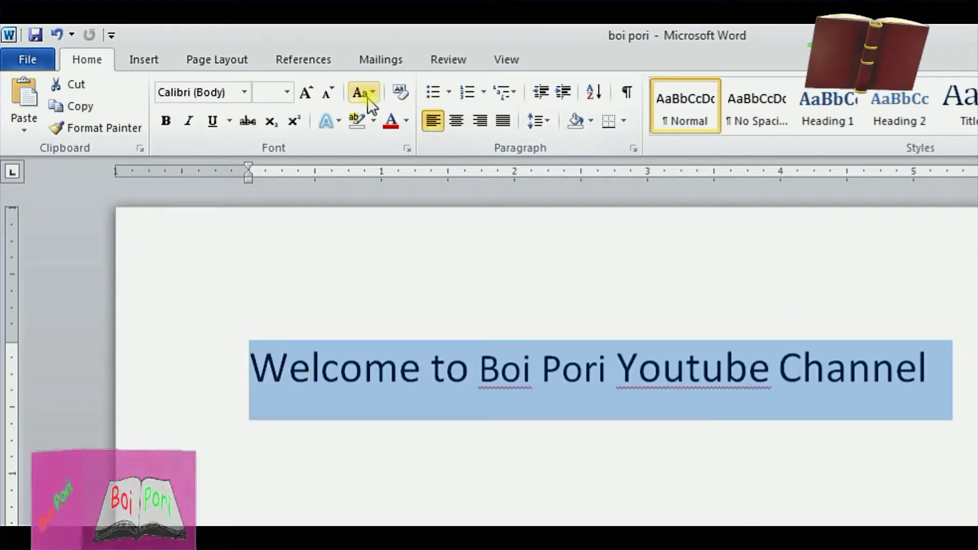
left_click(376, 90)
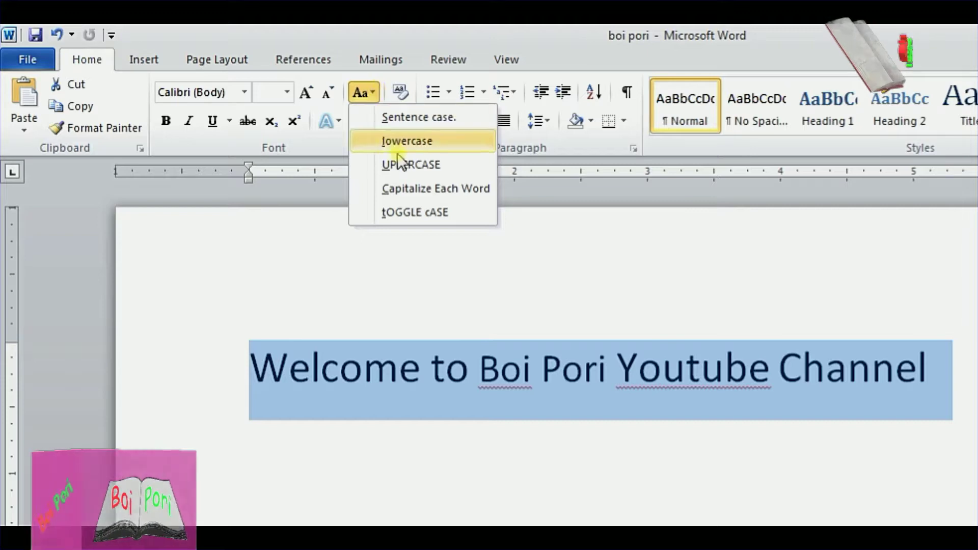
left_click(423, 167)
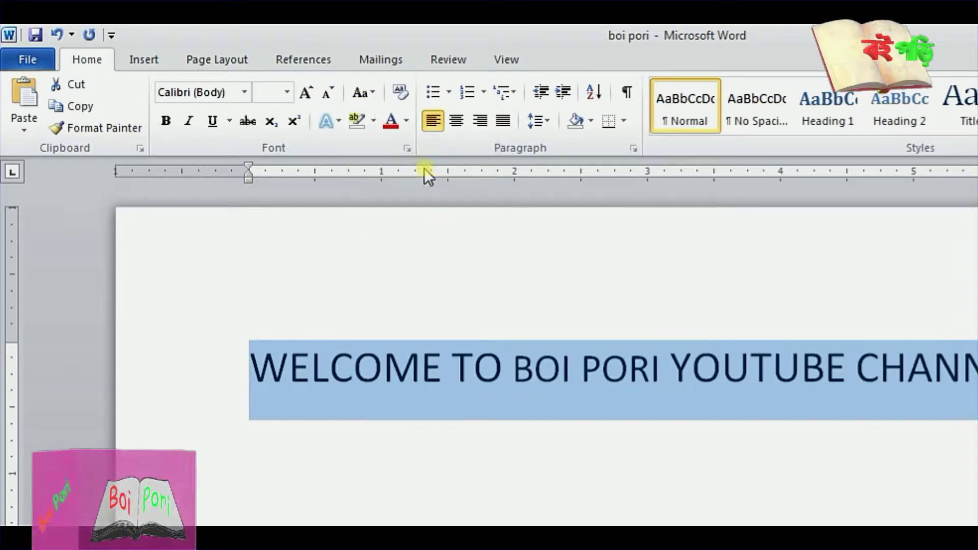
left_click(233, 371)
- Change the whole line to lowercase
left_click_drag(260, 365, 972, 366)
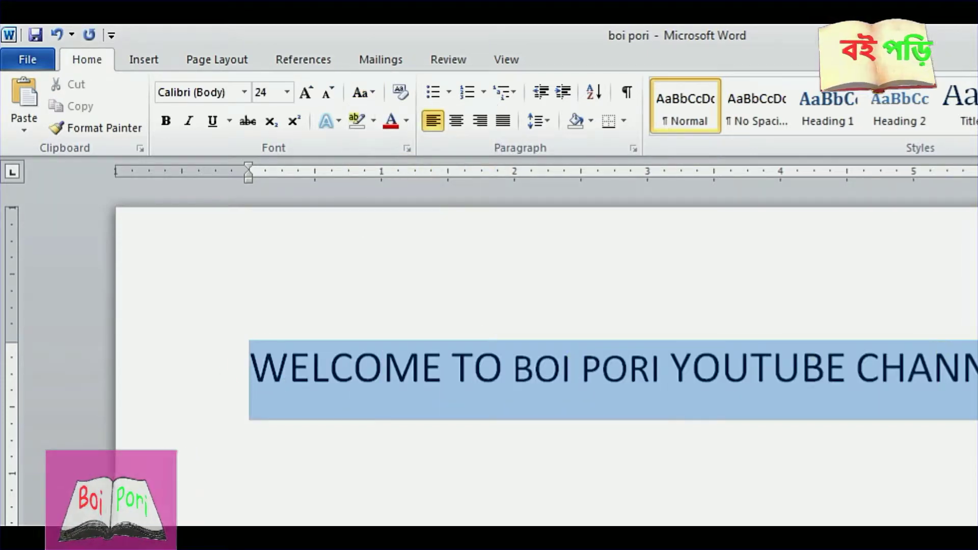
left_click(528, 441)
left_click_drag(255, 367, 975, 365)
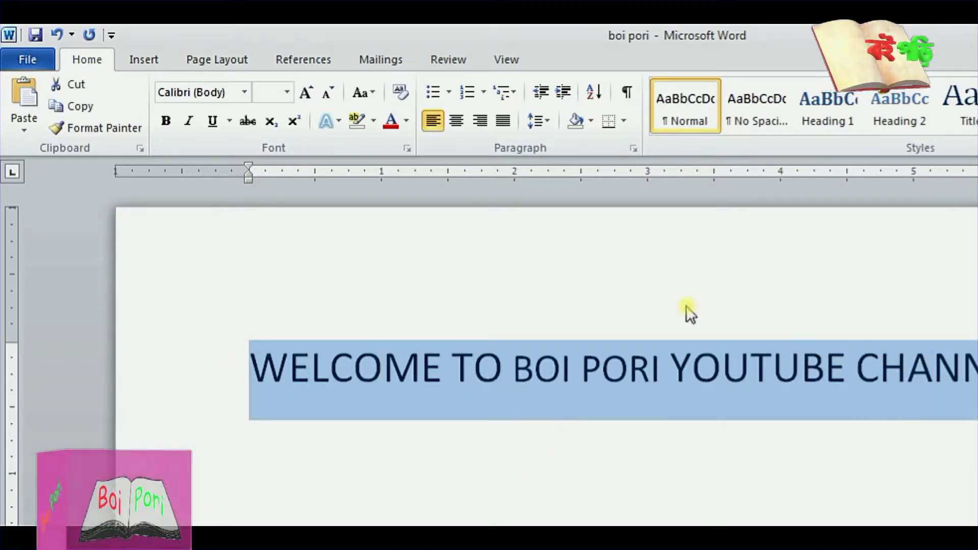
left_click(376, 94)
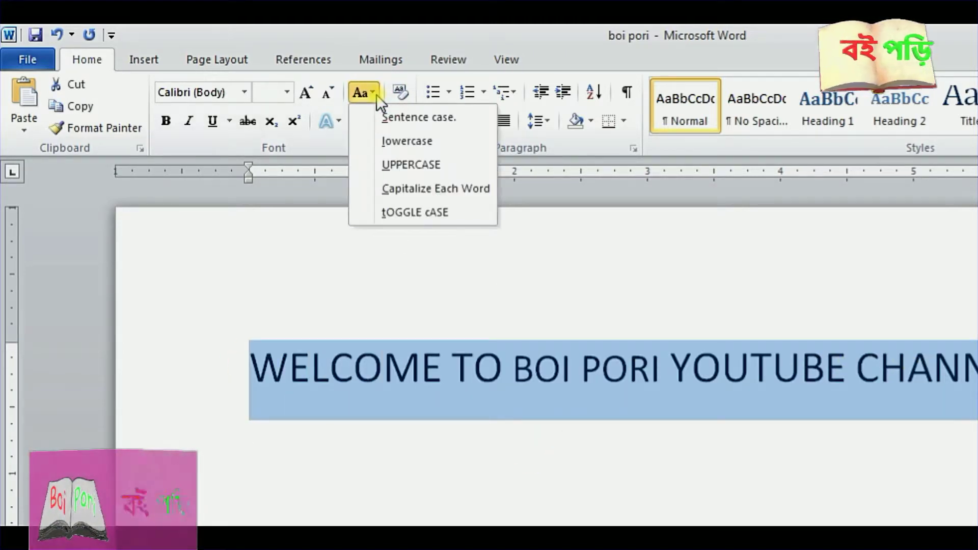
left_click(427, 144)
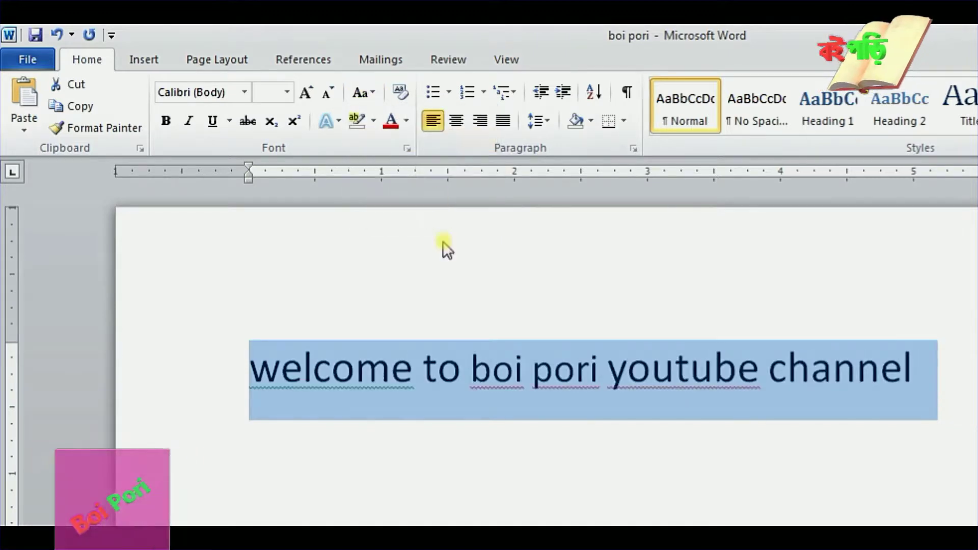
left_click(568, 525)
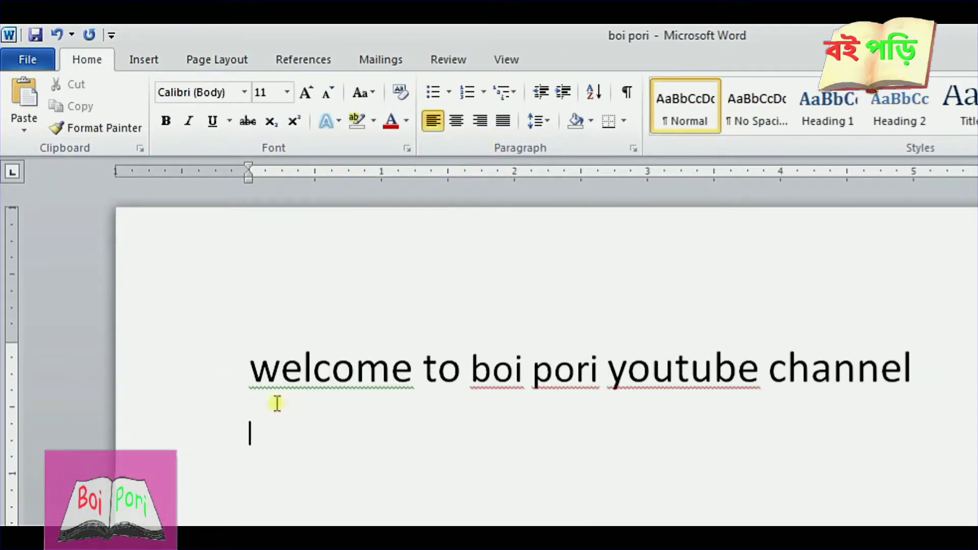
- Apply Capitalize Each Word so the line reads 'Welcome To Boi Pori Youtube Channel'
triple_click(245, 370)
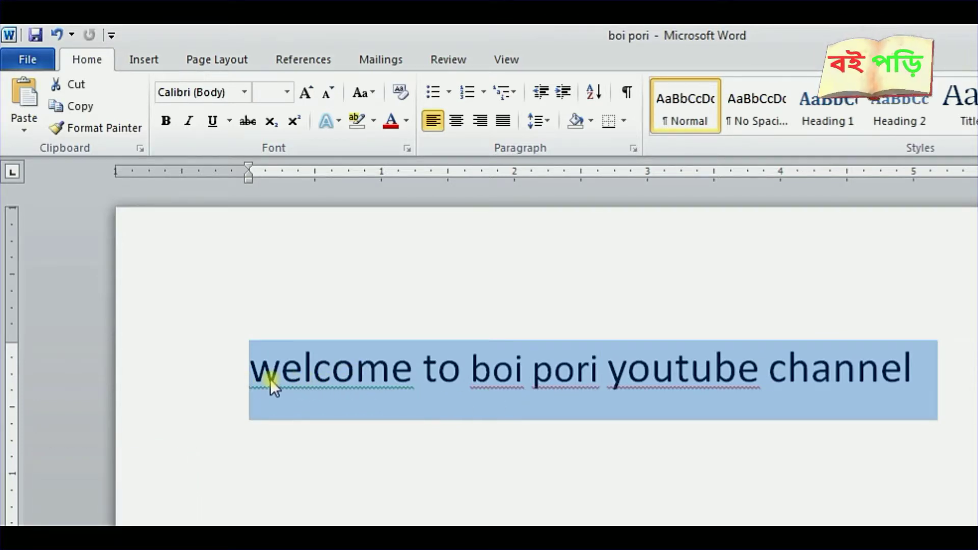
left_click(372, 93)
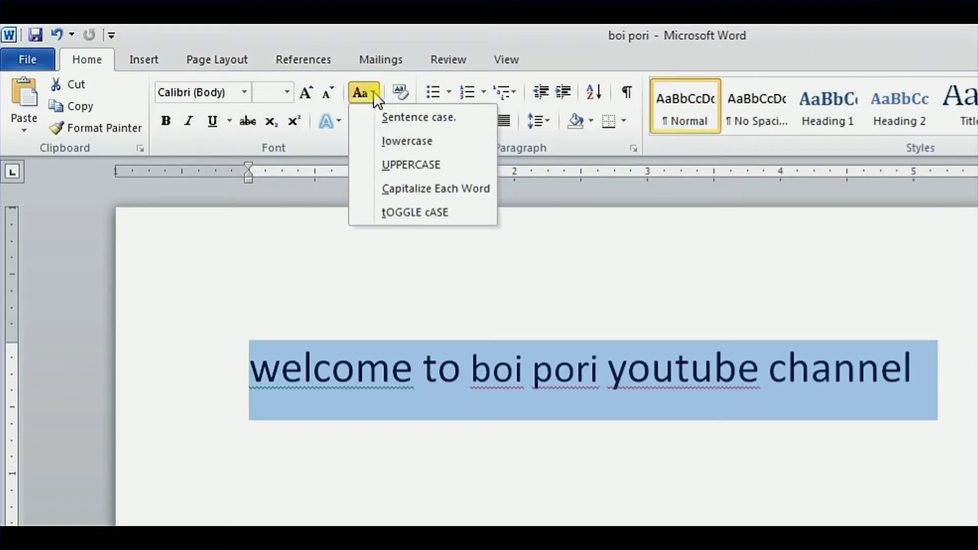
left_click(463, 196)
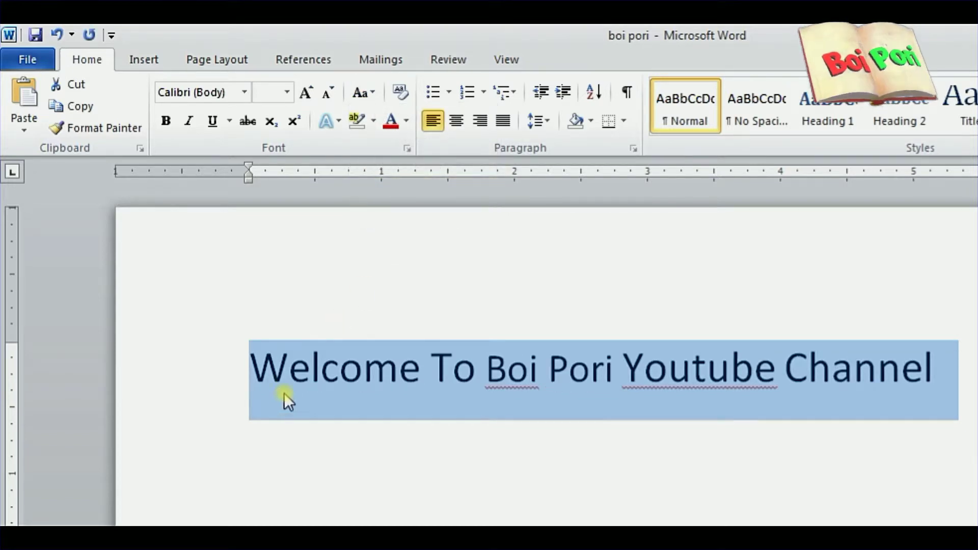
left_click(399, 367)
- Check each capitalized word, then reselect the whole line
left_click(430, 362)
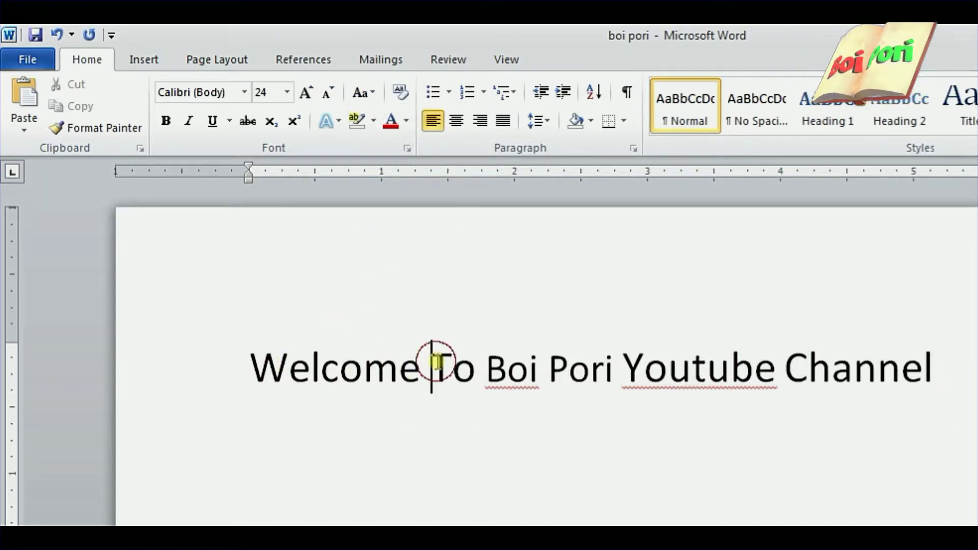
left_click(507, 363)
left_click(569, 363)
left_click(669, 365)
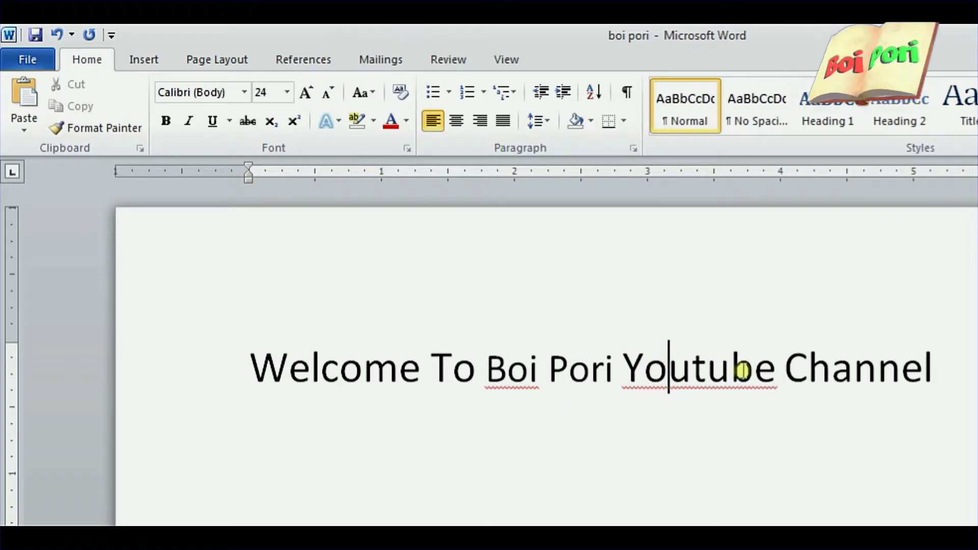
triple_click(805, 367)
left_click(870, 366)
left_click_drag(935, 372, 337, 422)
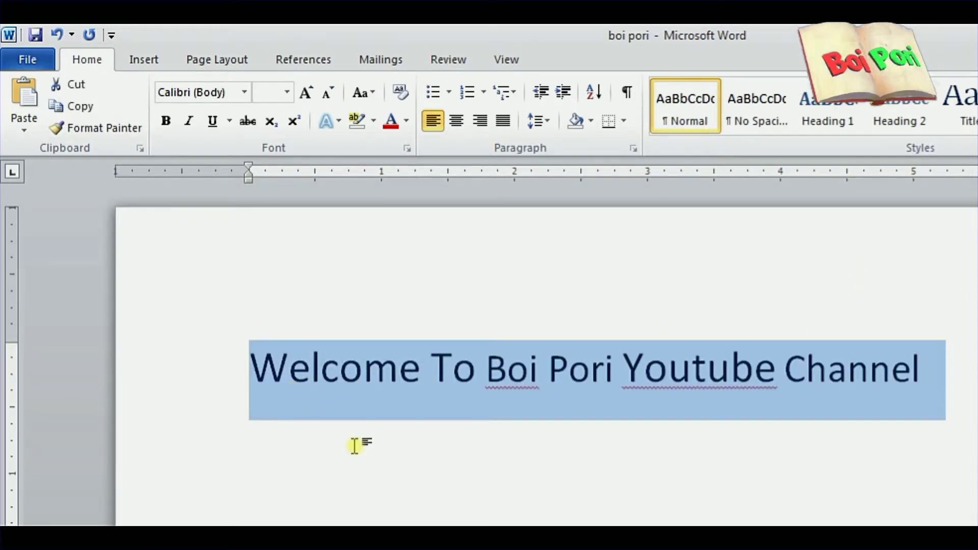
left_click(819, 458)
left_click_drag(943, 365, 255, 367)
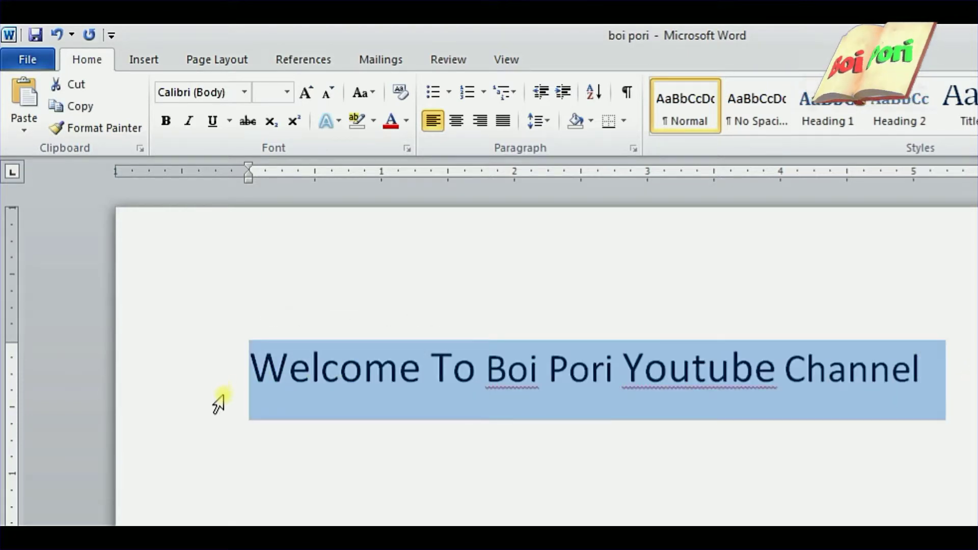
- Apply tOGGLE cASE to the whole line, giving 'wELCOME tO bOI pORI yOUTUBE cHANNEL'
left_click(254, 371)
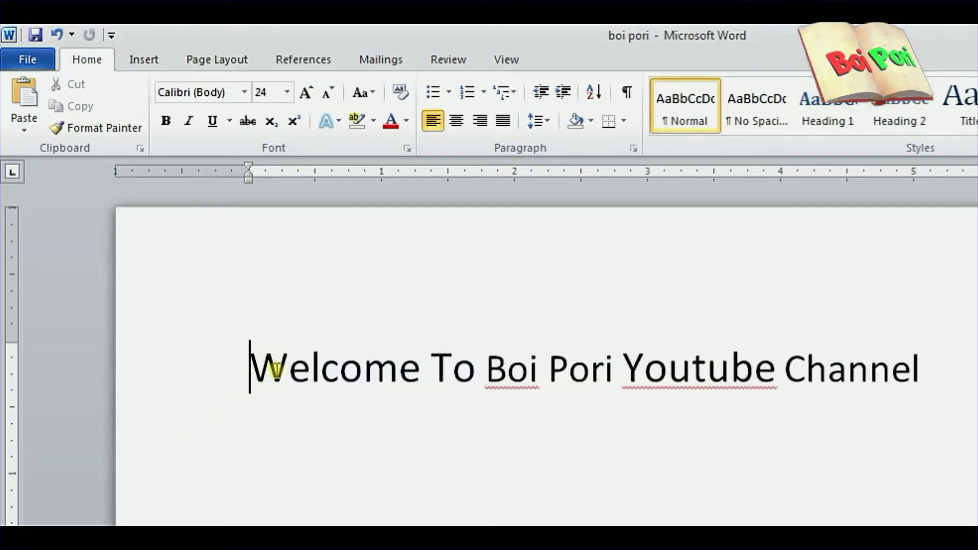
left_click_drag(295, 370, 388, 371)
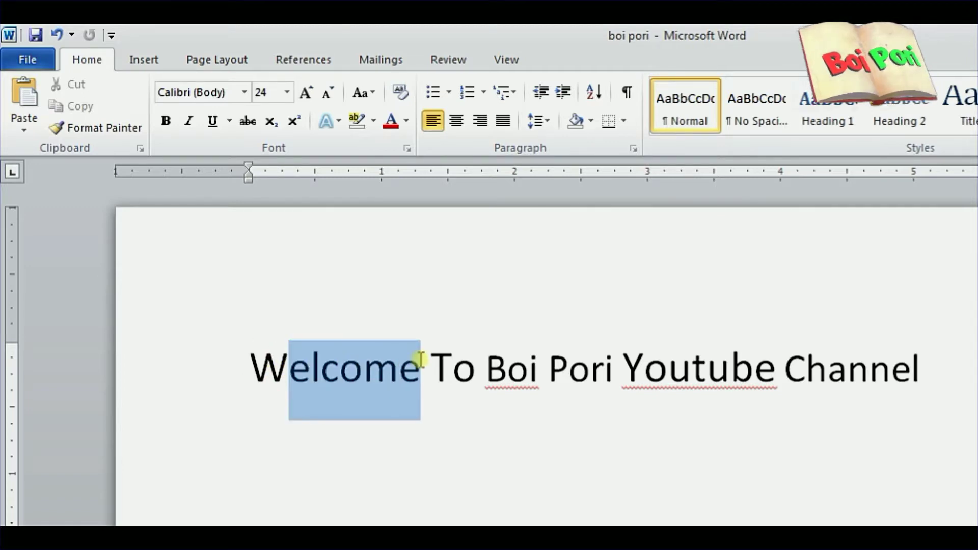
left_click(374, 424)
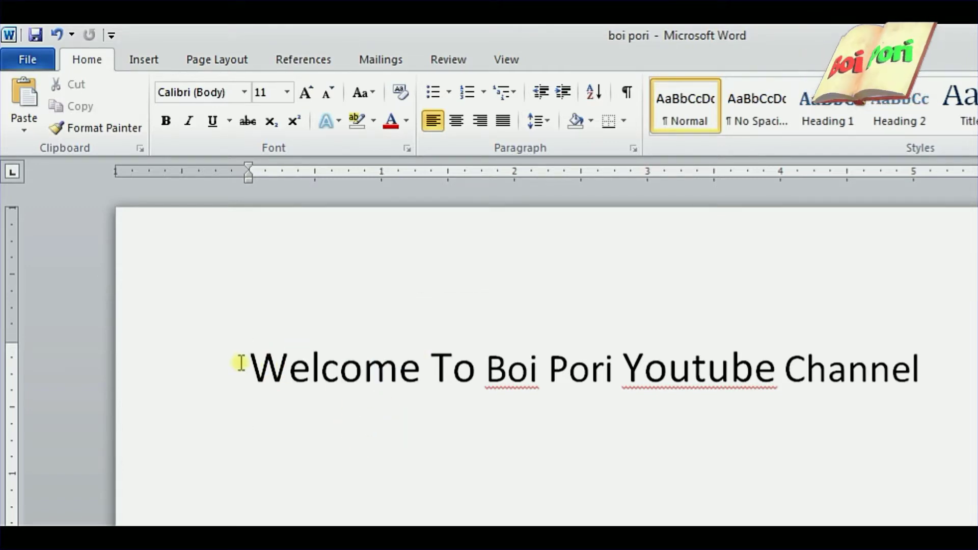
left_click_drag(241, 363, 412, 361)
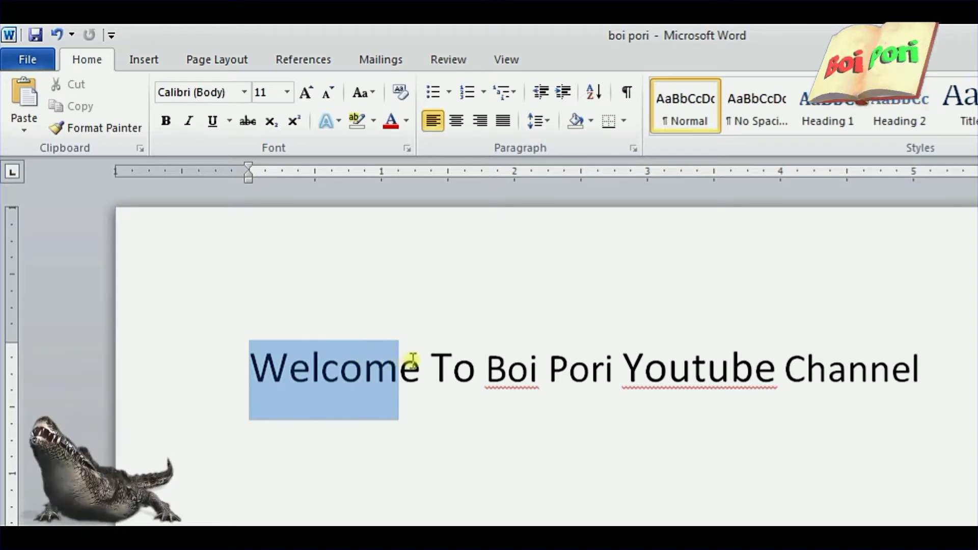
left_click_drag(412, 361, 877, 375)
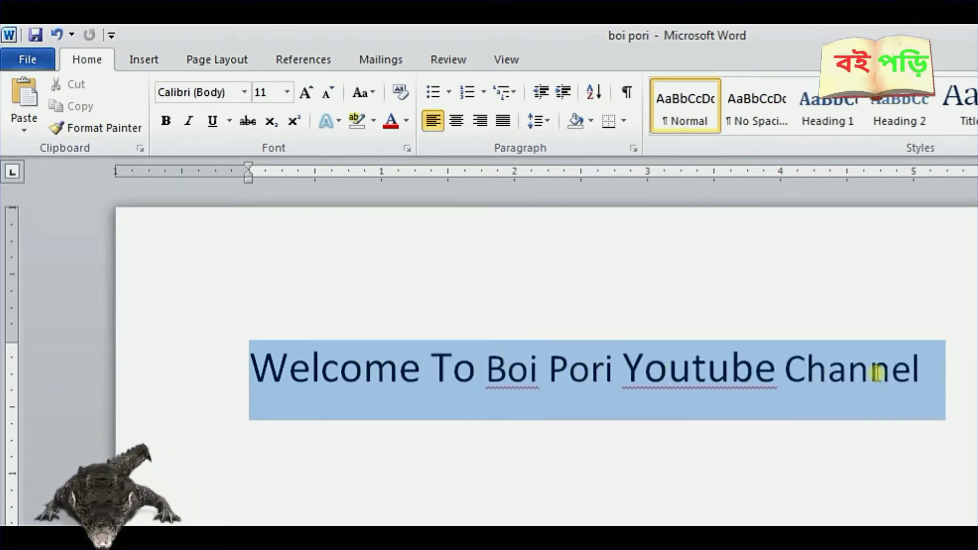
left_click(374, 91)
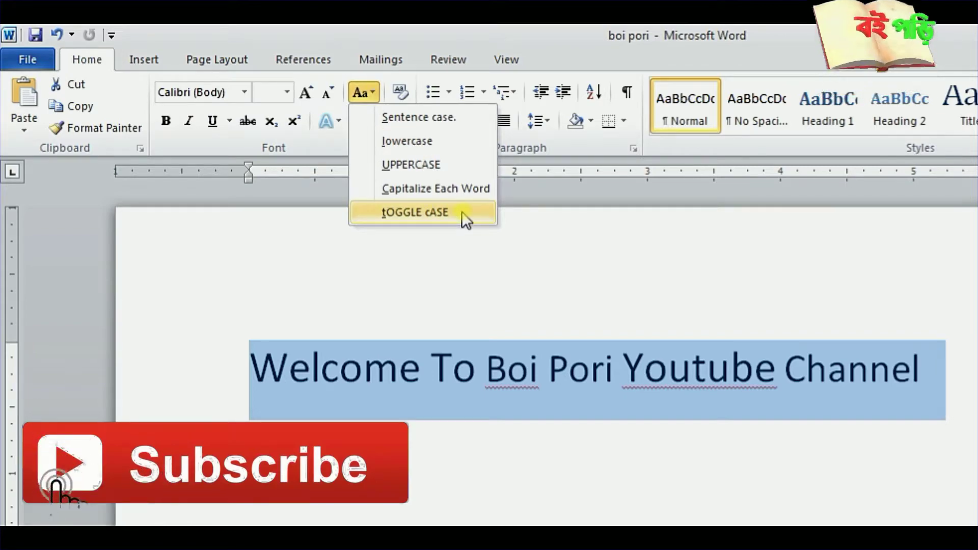
left_click(480, 212)
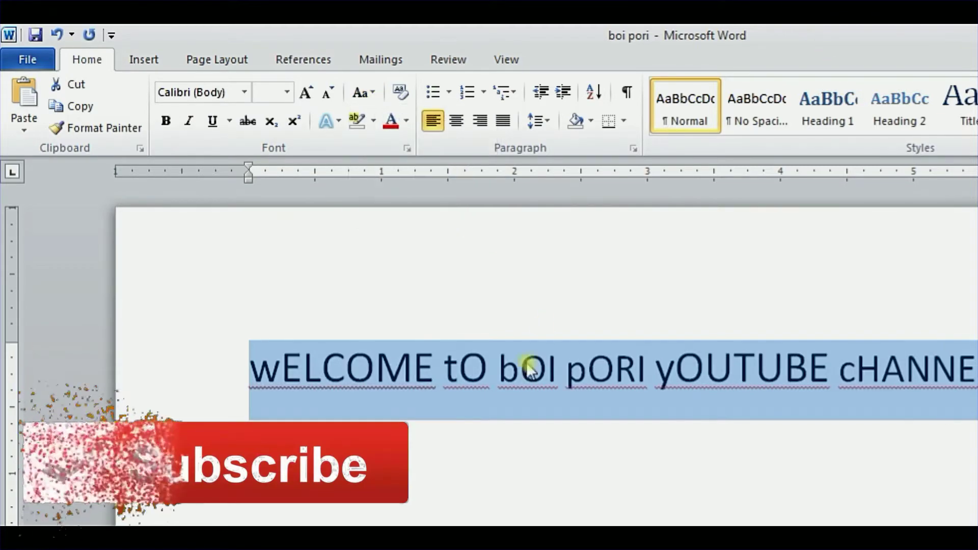
left_click(319, 368)
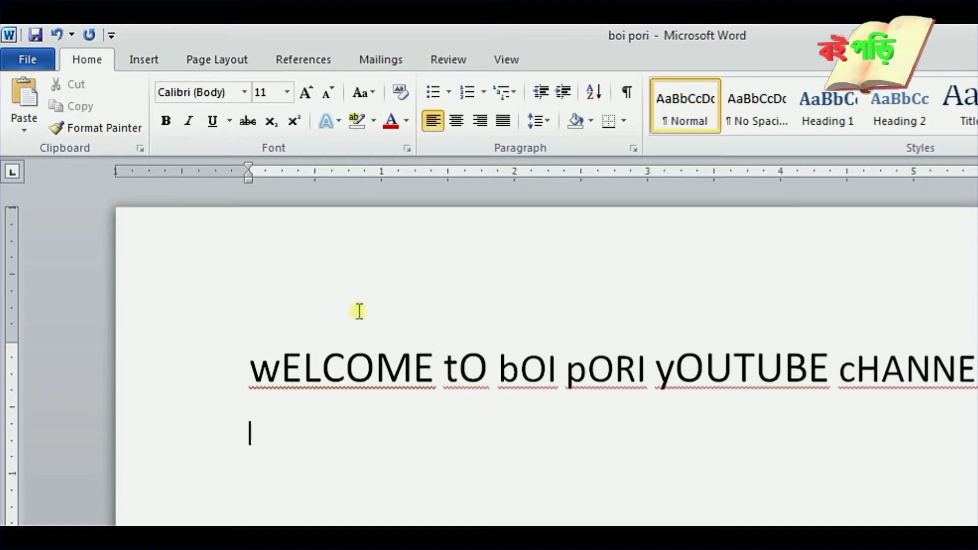
left_click_drag(249, 368, 968, 371)
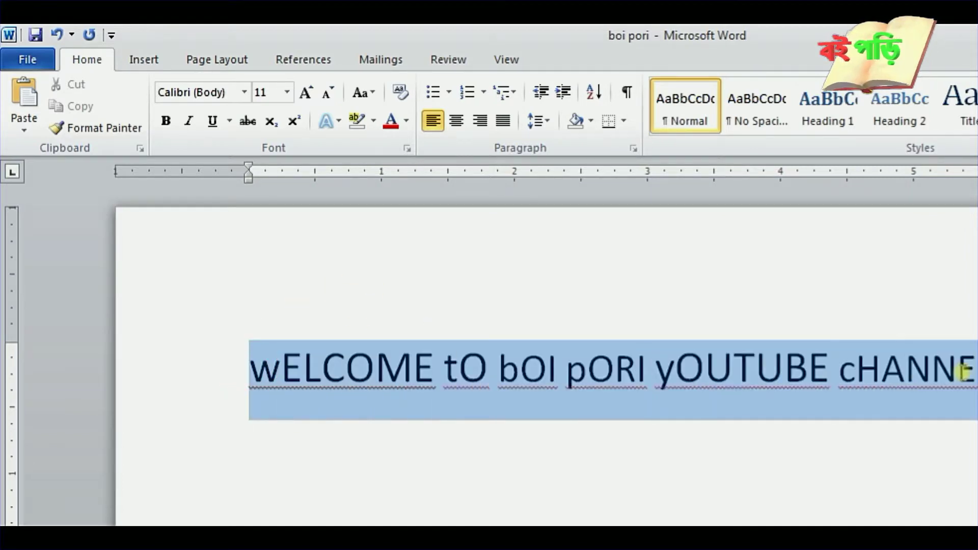
- Clear all formatting from the welcome line
left_click(400, 92)
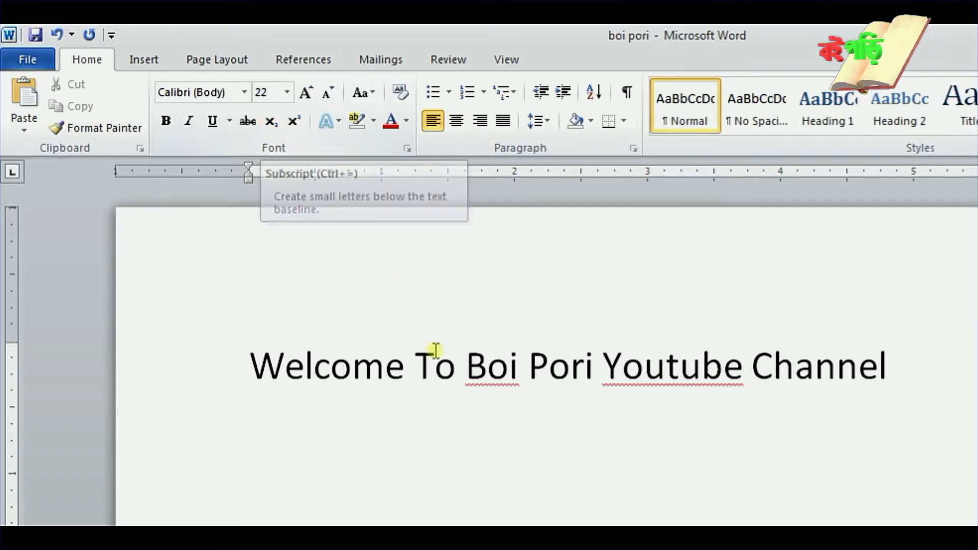
left_click(439, 419)
left_click(502, 390)
- Make 'Boi Pori' subscript, then return it to the normal baseline
left_click_drag(467, 364, 593, 365)
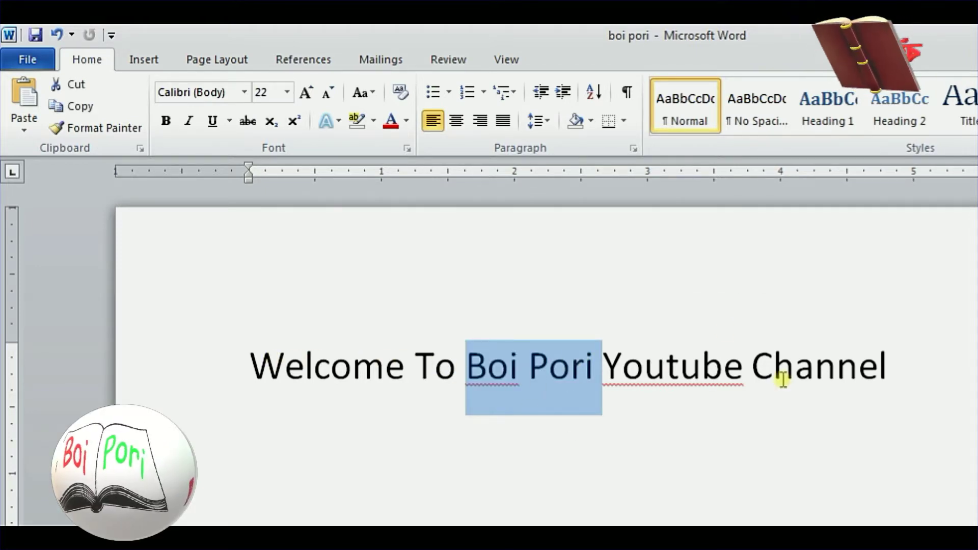
left_click(277, 121)
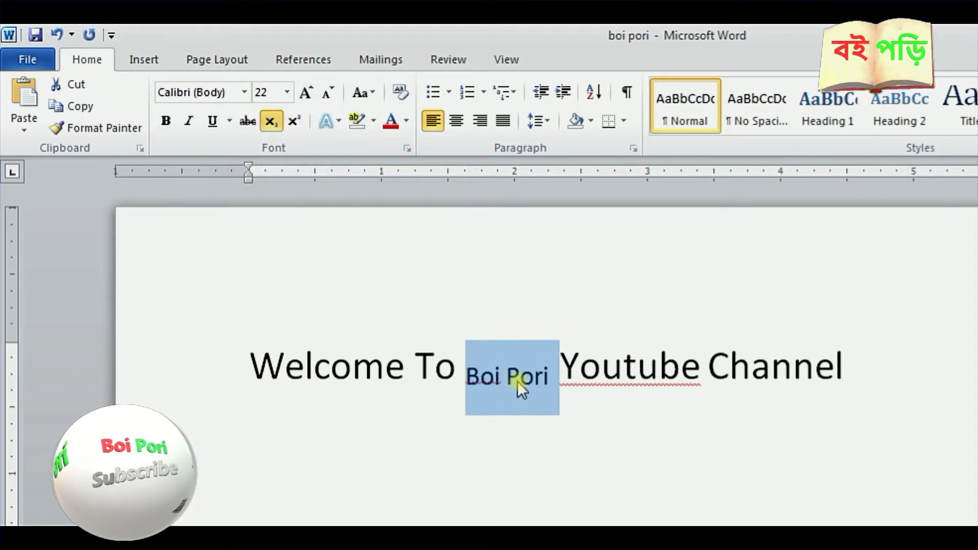
left_click(270, 123)
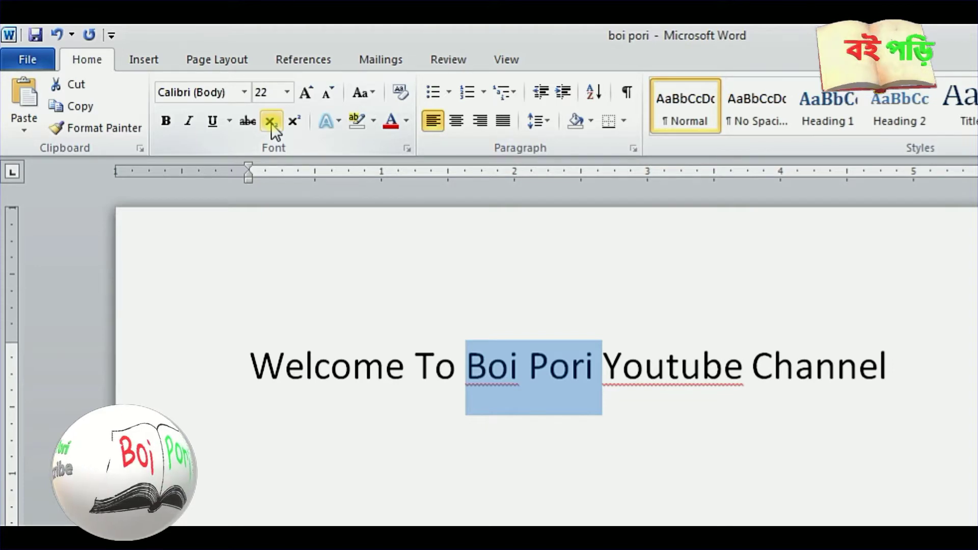
left_click(265, 136)
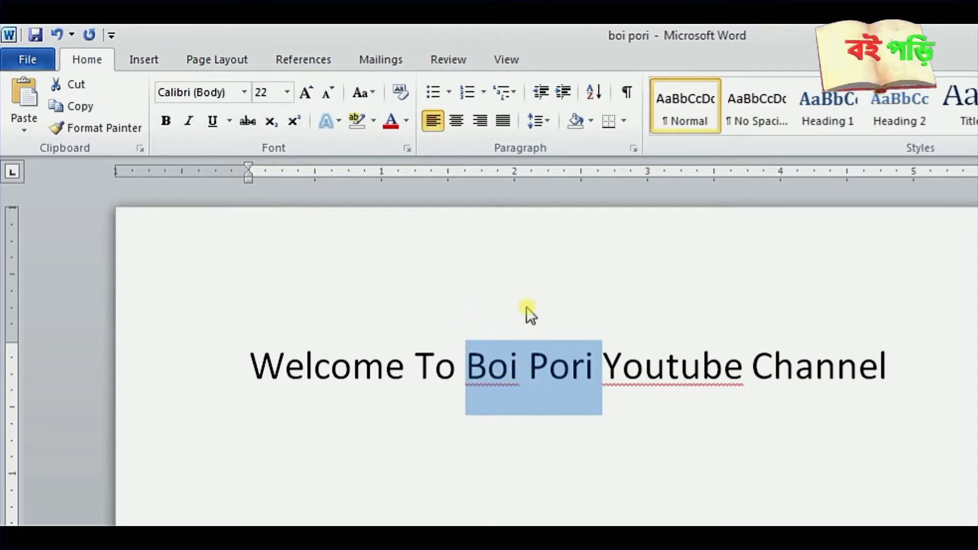
left_click(295, 120)
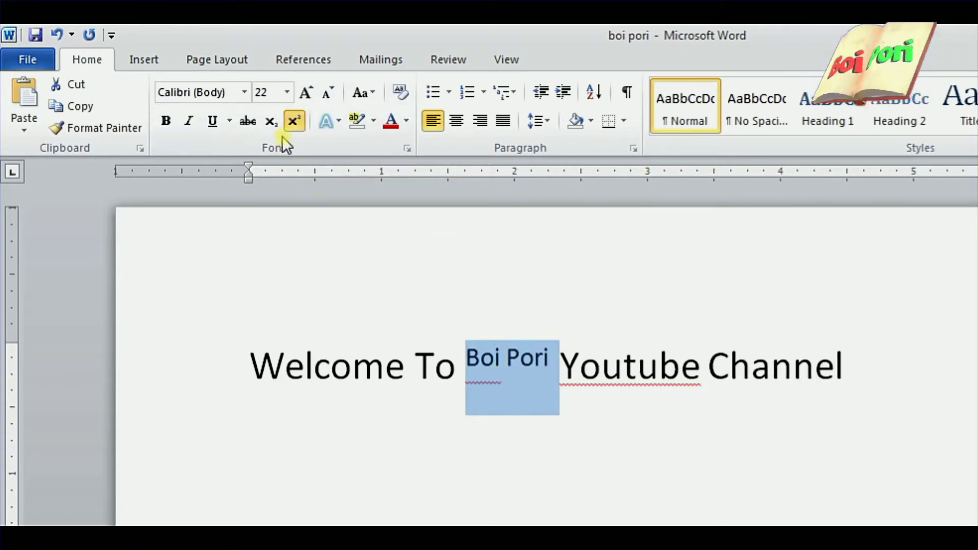
left_click(294, 121)
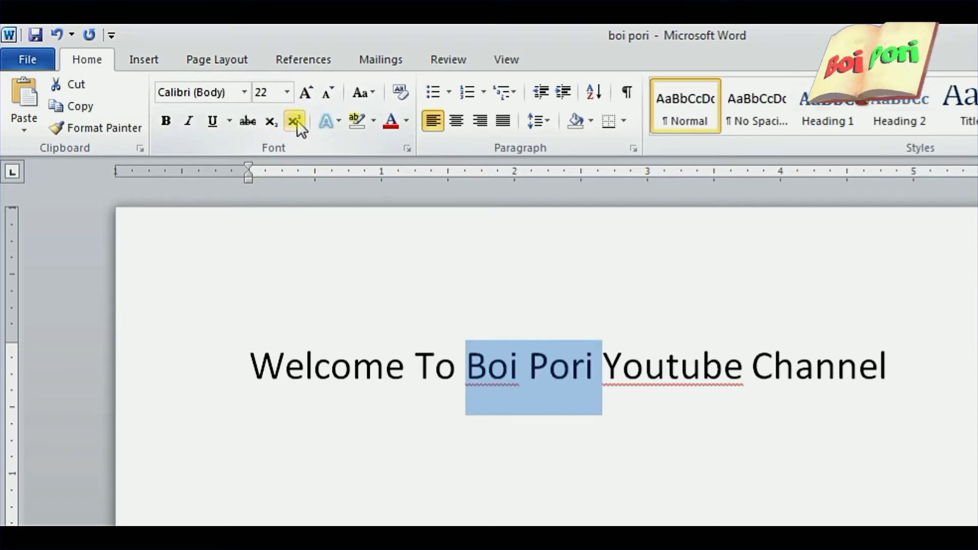
left_click(260, 327)
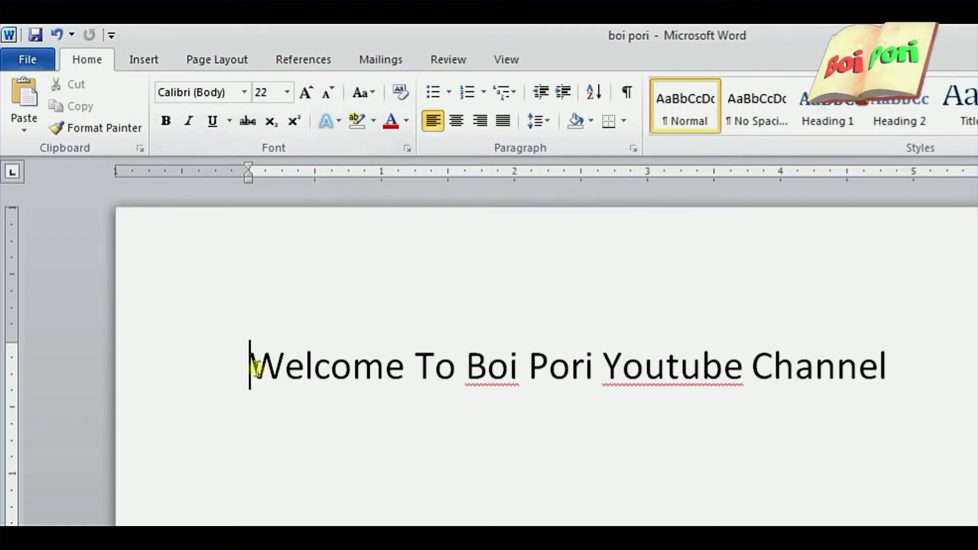
left_click(335, 120)
- Give 'Boi Pori' the blue shaded text effect
left_click(336, 119)
left_click(335, 119)
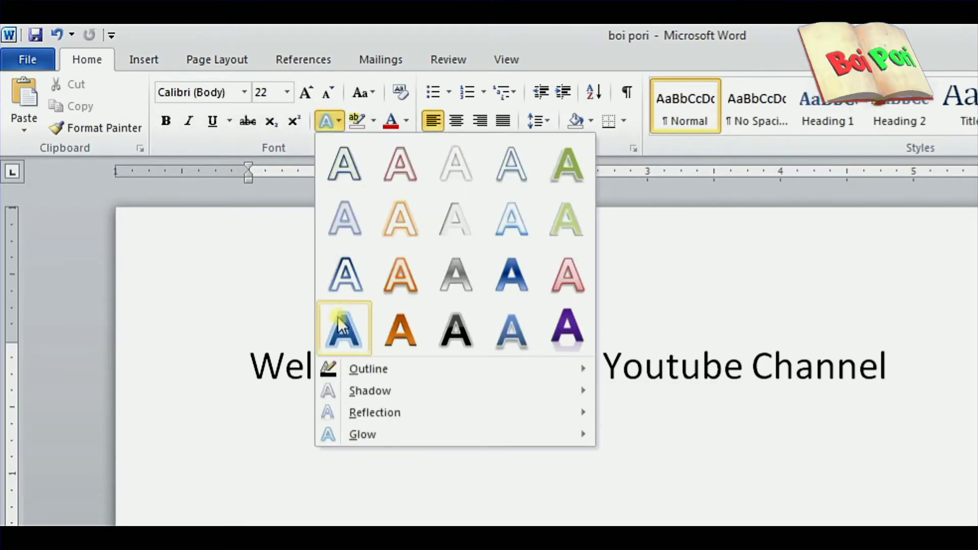
left_click(486, 432)
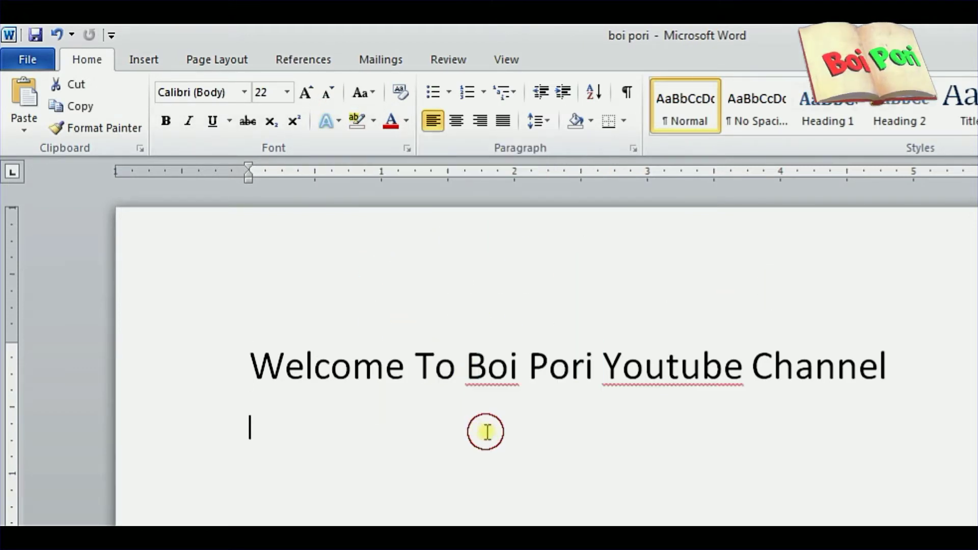
left_click_drag(467, 365, 571, 366)
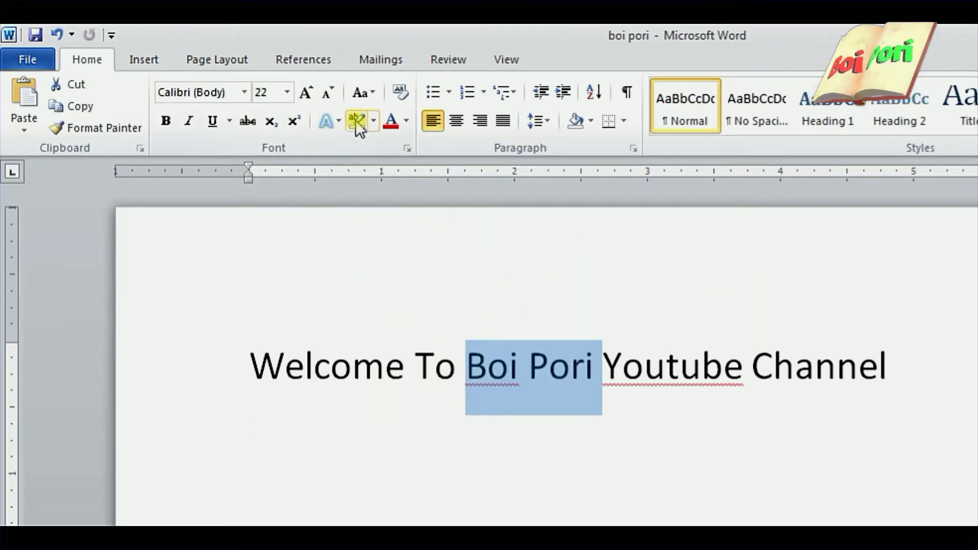
left_click(338, 123)
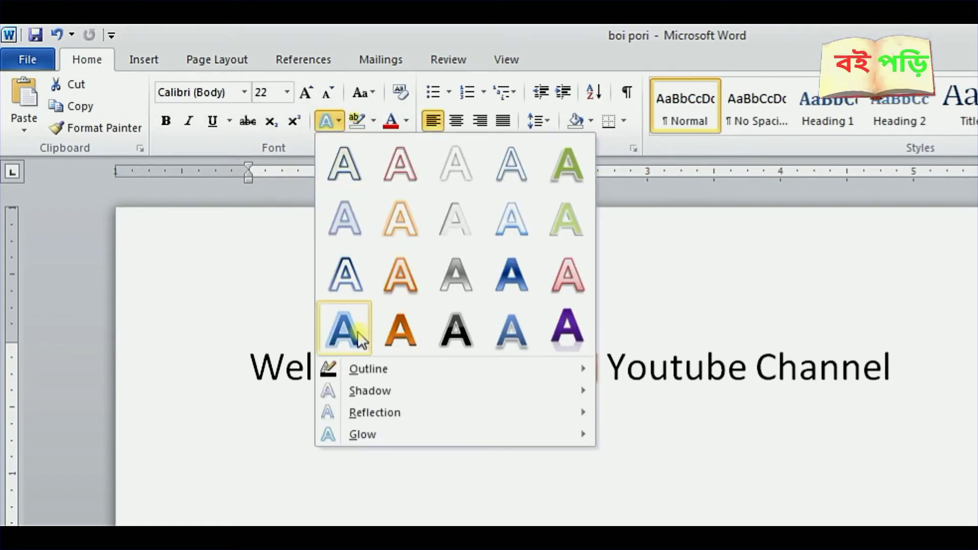
left_click(514, 273)
left_click(650, 286)
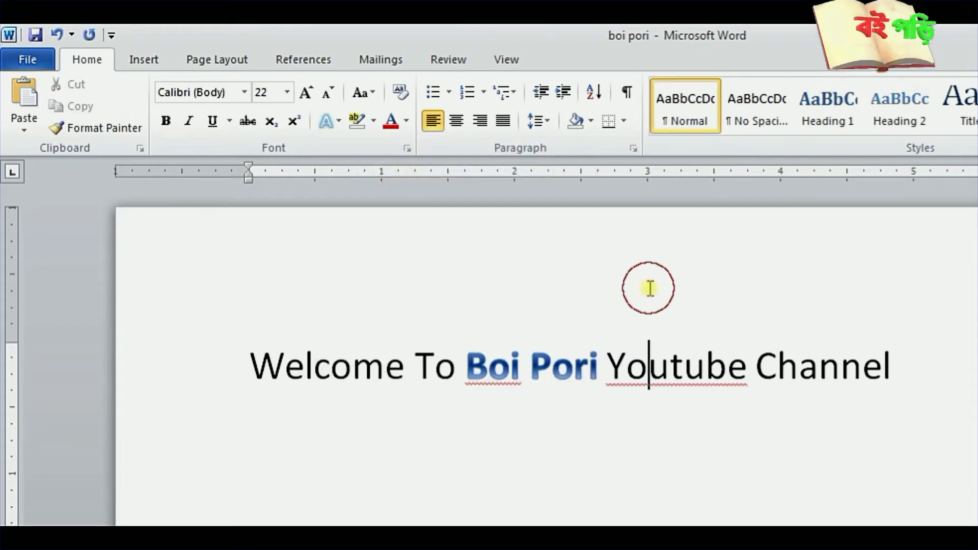
- Apply the orange text effect to 'Welcome'
left_click_drag(246, 358, 397, 344)
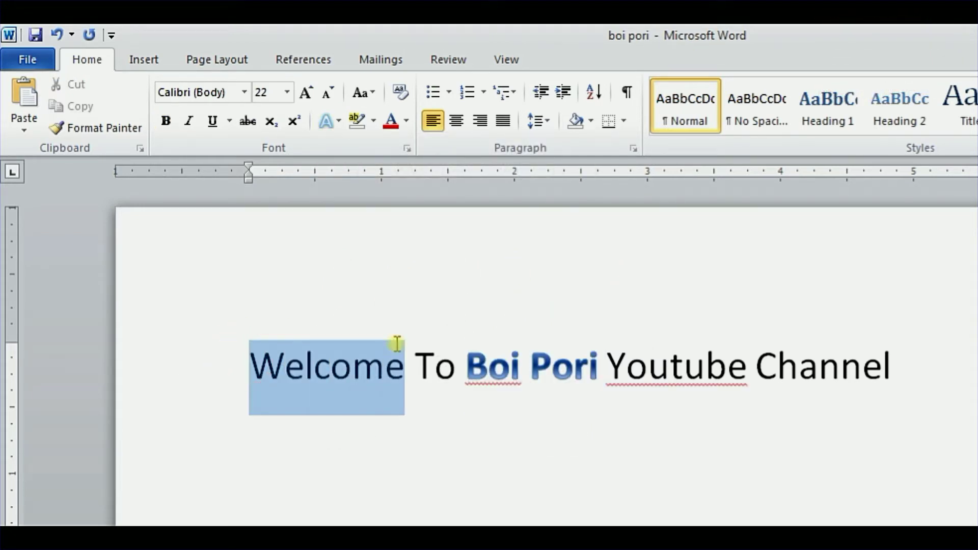
left_click(338, 126)
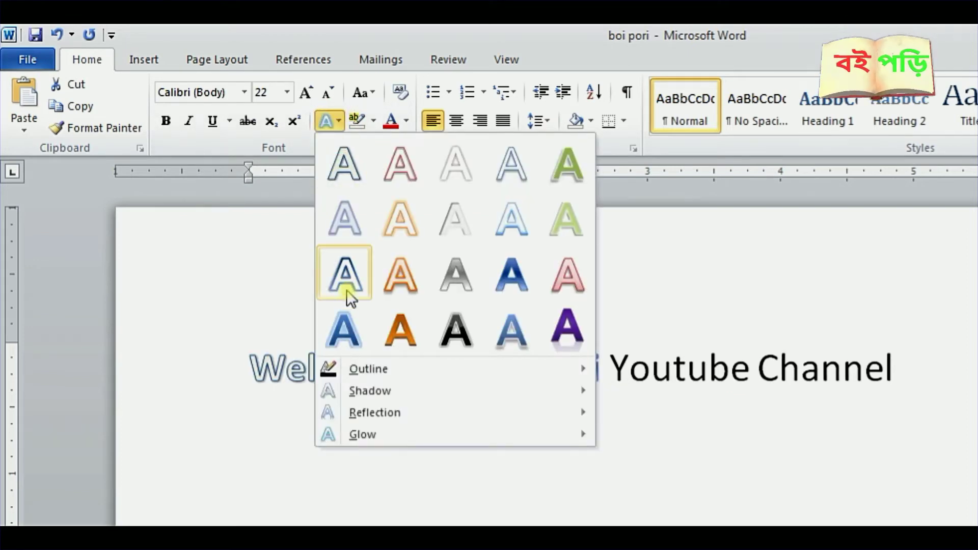
left_click(397, 328)
left_click(554, 277)
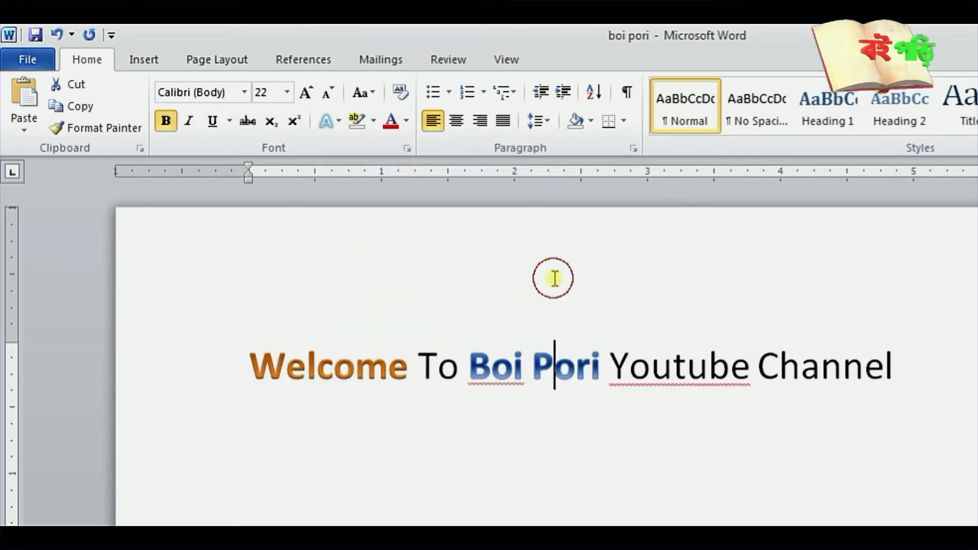
- Apply the pink outlined text effect to 'Youtube'
double_click(618, 362)
left_click(338, 121)
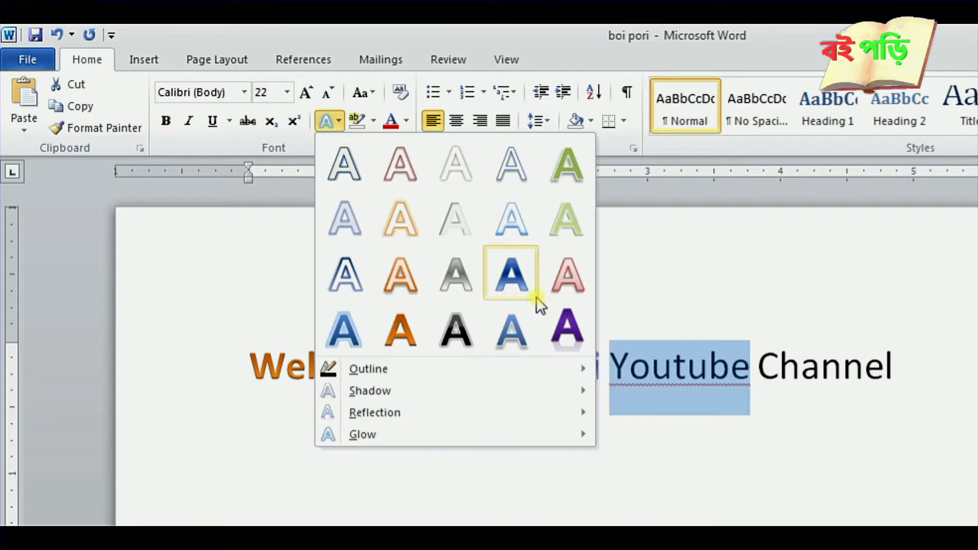
left_click(573, 271)
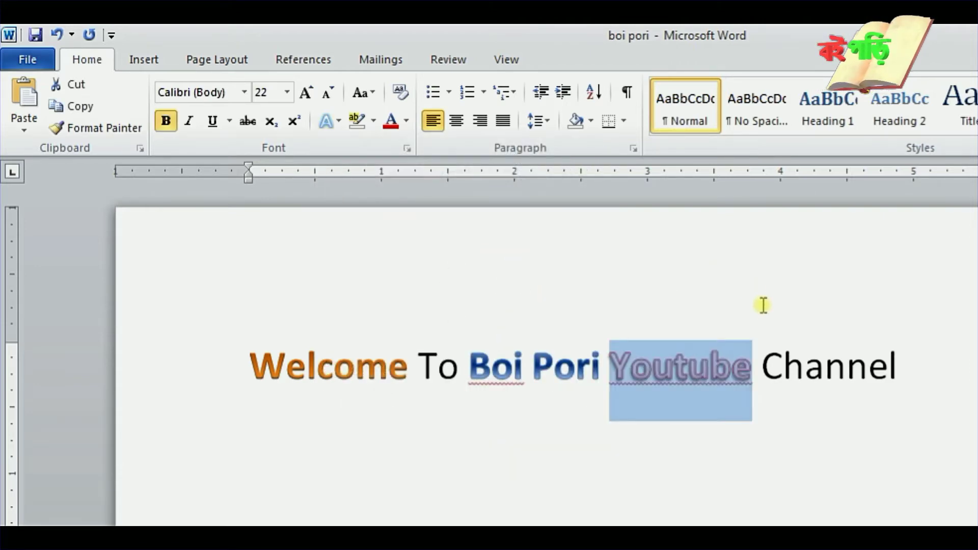
left_click(711, 406)
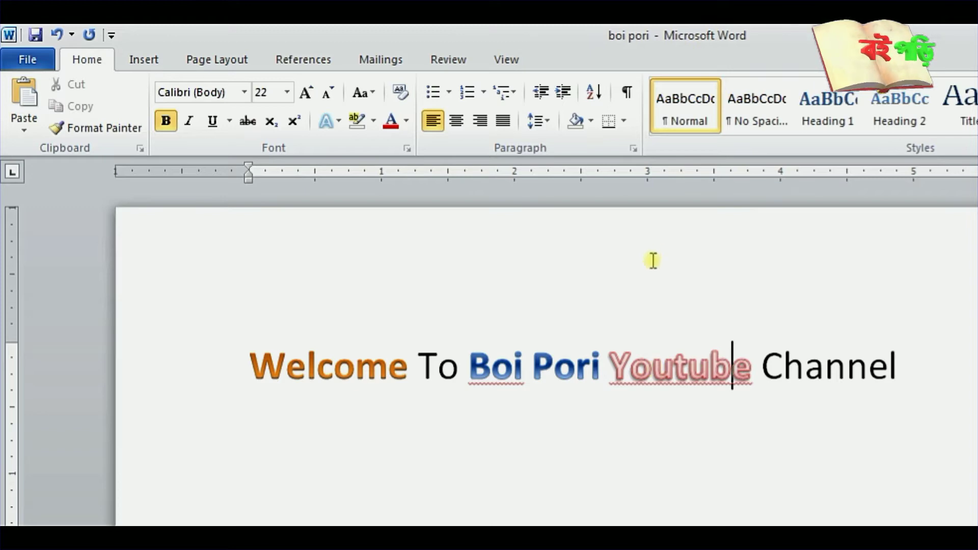
left_click(261, 356)
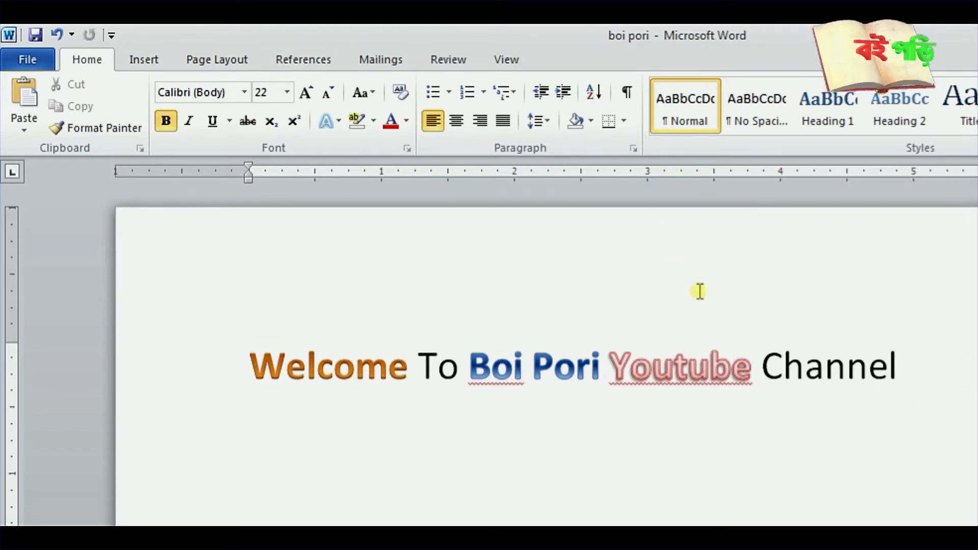
- Try blue and dark purple highlights on the word 'Channel'
left_click_drag(250, 364, 967, 358)
left_click(925, 417)
double_click(844, 376)
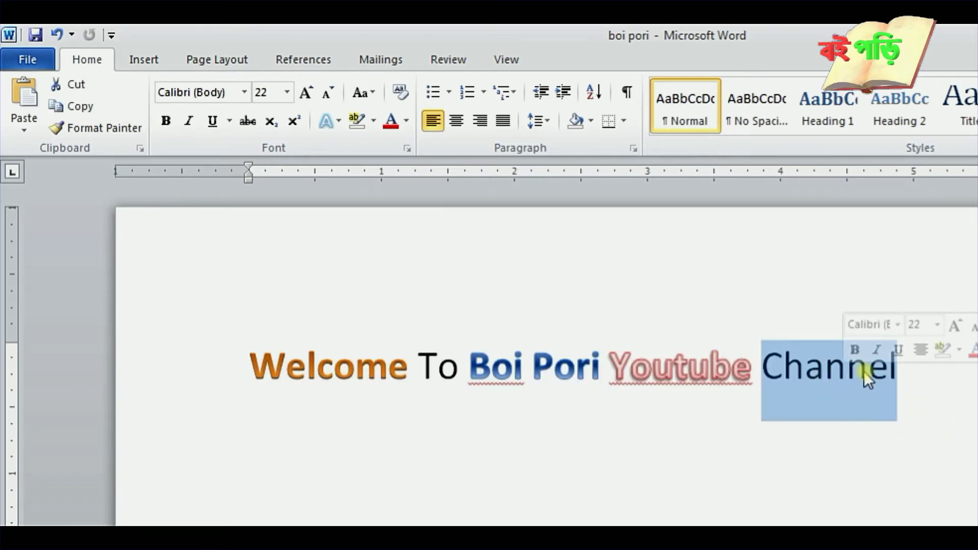
left_click(913, 377)
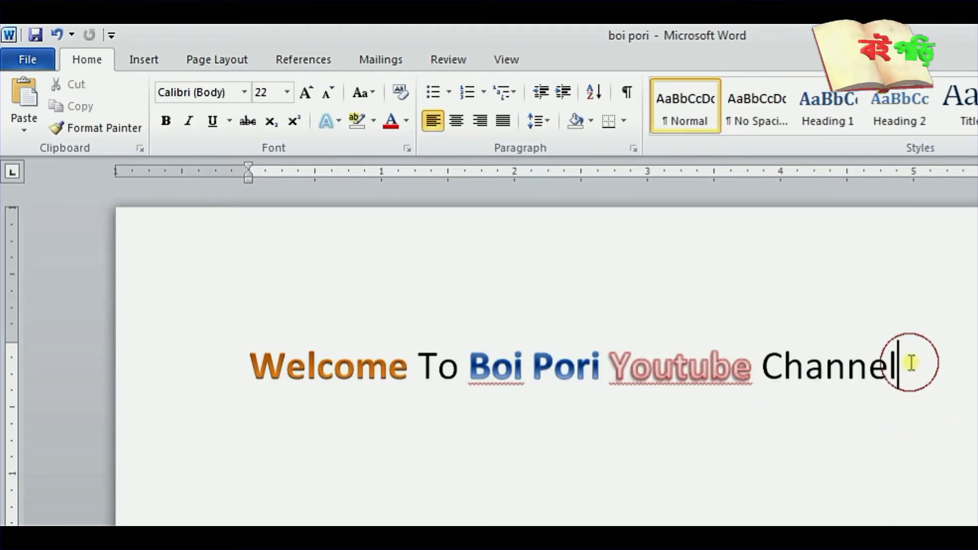
left_click_drag(912, 374, 768, 373)
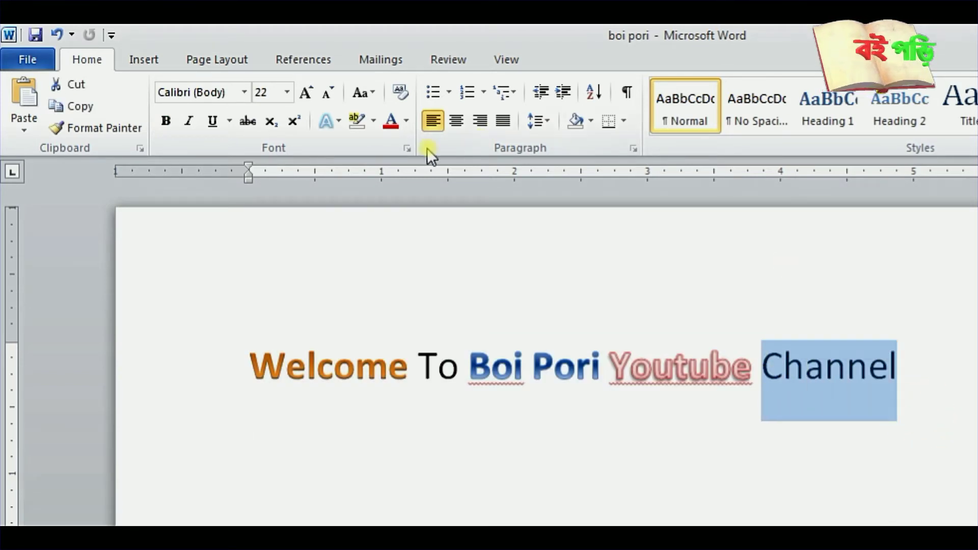
left_click(372, 125)
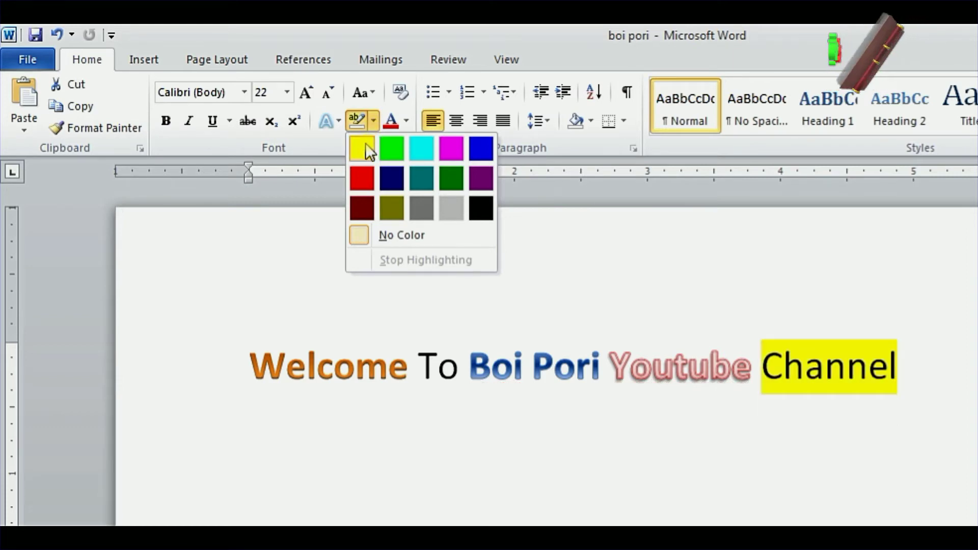
left_click(479, 153)
left_click(481, 173)
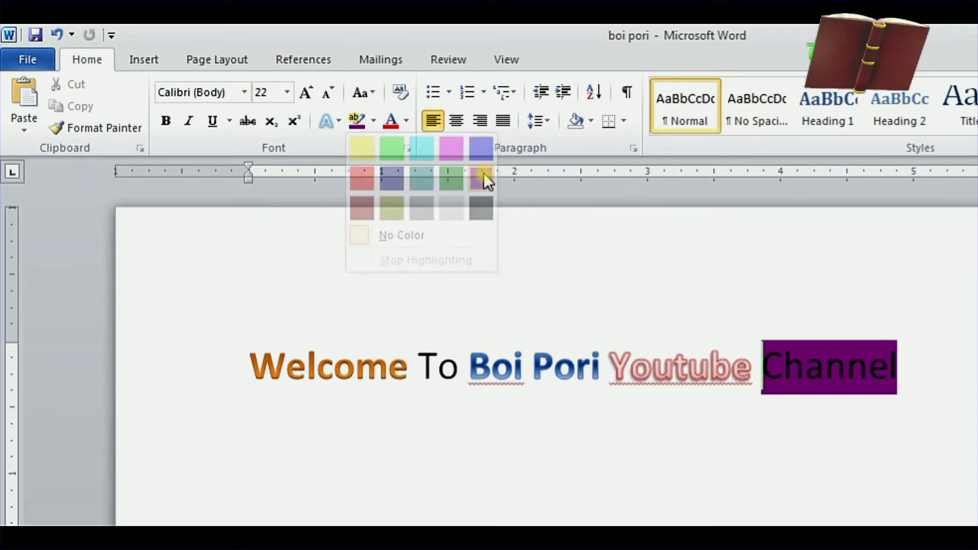
- Highlight 'Channel' in yellow
left_click(407, 122)
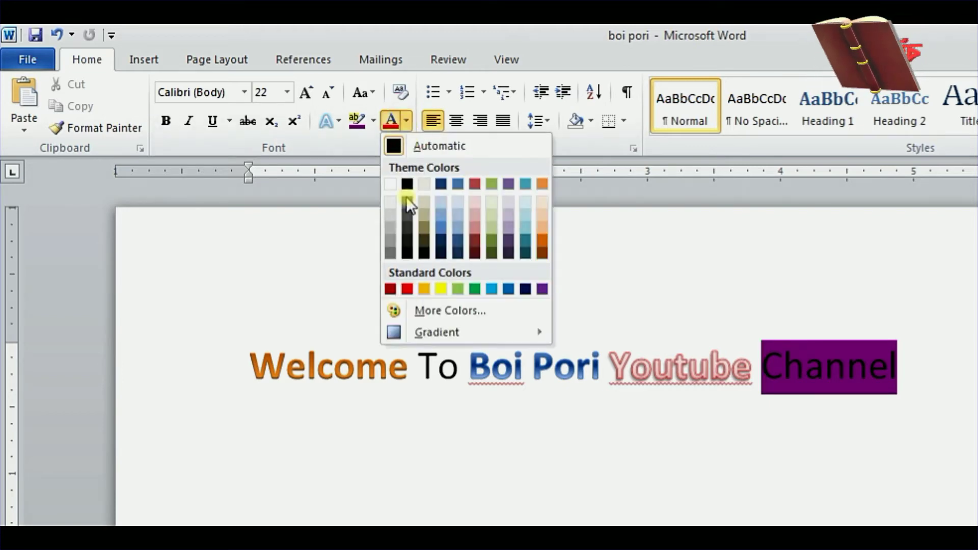
left_click_drag(862, 375, 915, 351)
left_click(372, 120)
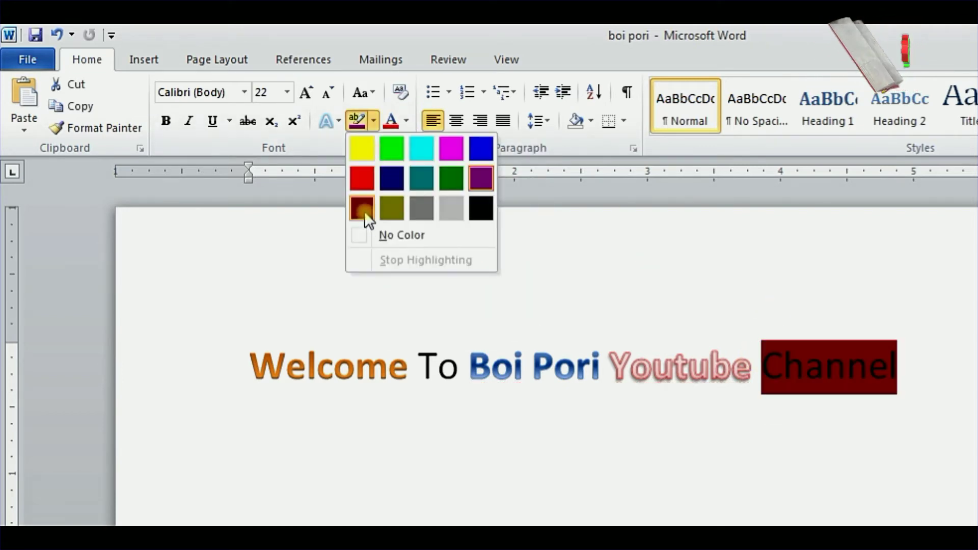
left_click(340, 138)
left_click(866, 440)
- Highlight 'Welcome' in green, then select the whole styled line
left_click(301, 439)
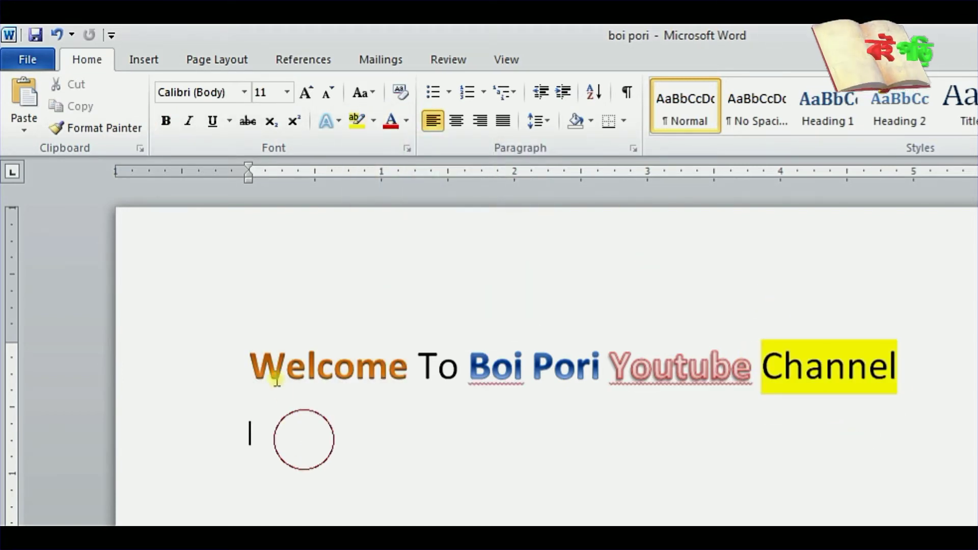
left_click_drag(248, 364, 409, 370)
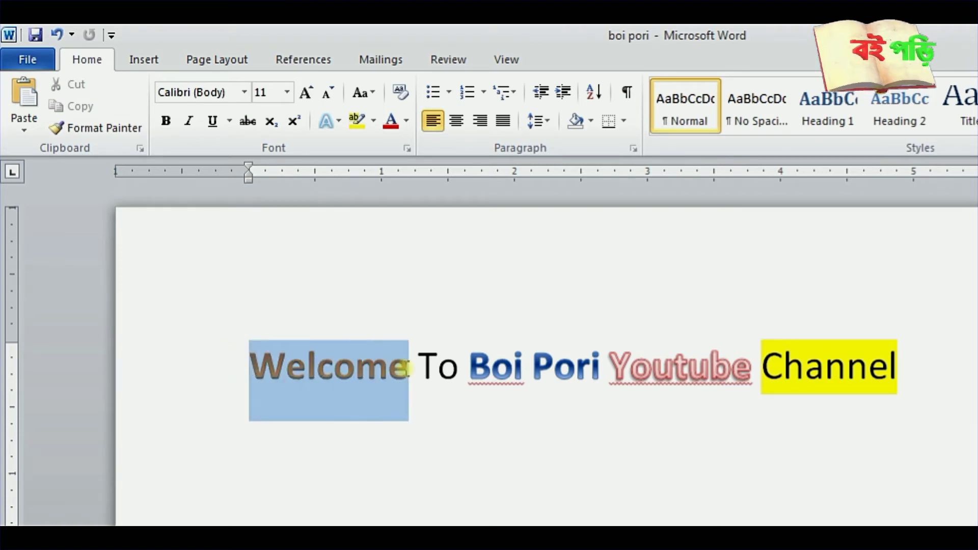
left_click(374, 122)
left_click(391, 150)
left_click(224, 443)
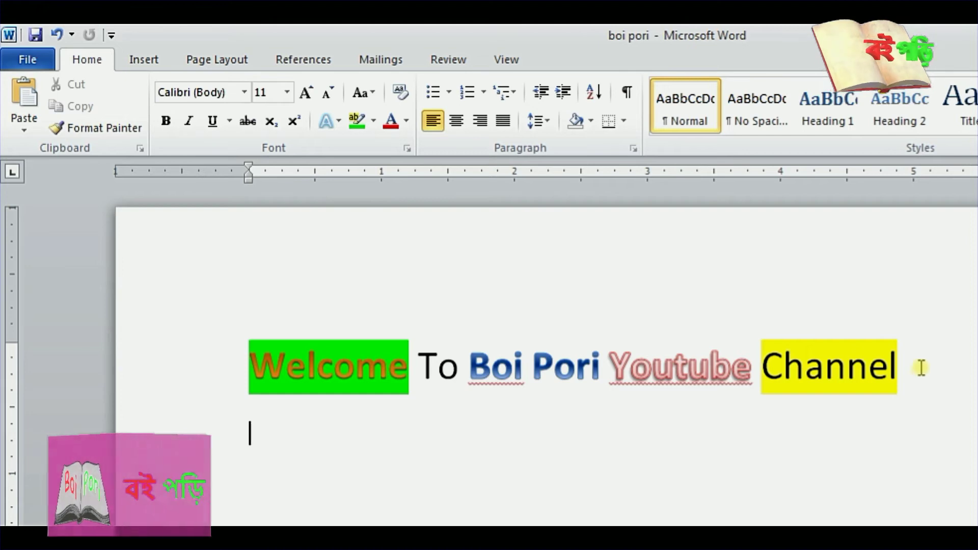
left_click_drag(920, 368, 249, 366)
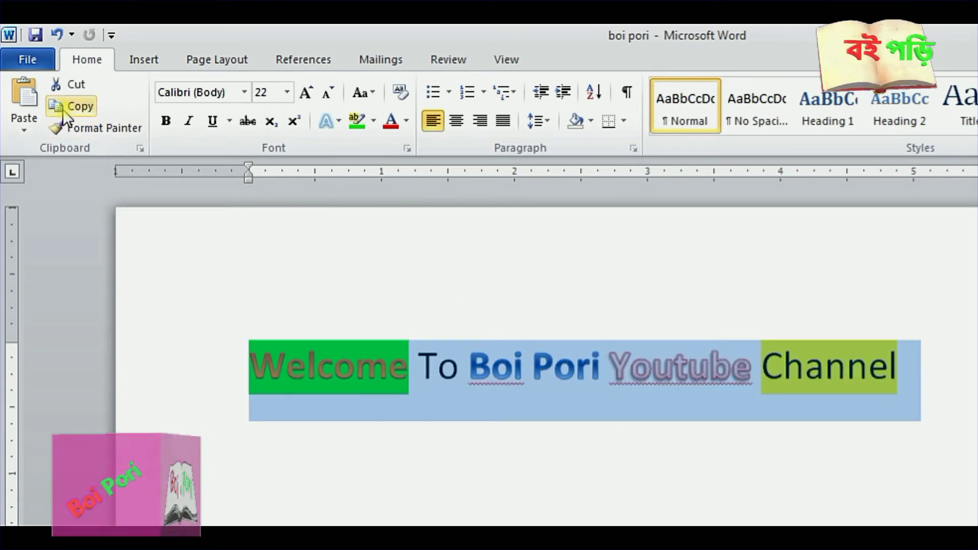
- Copy the styled welcome line and paste it on the empty line below
left_click(63, 109)
left_click(227, 447)
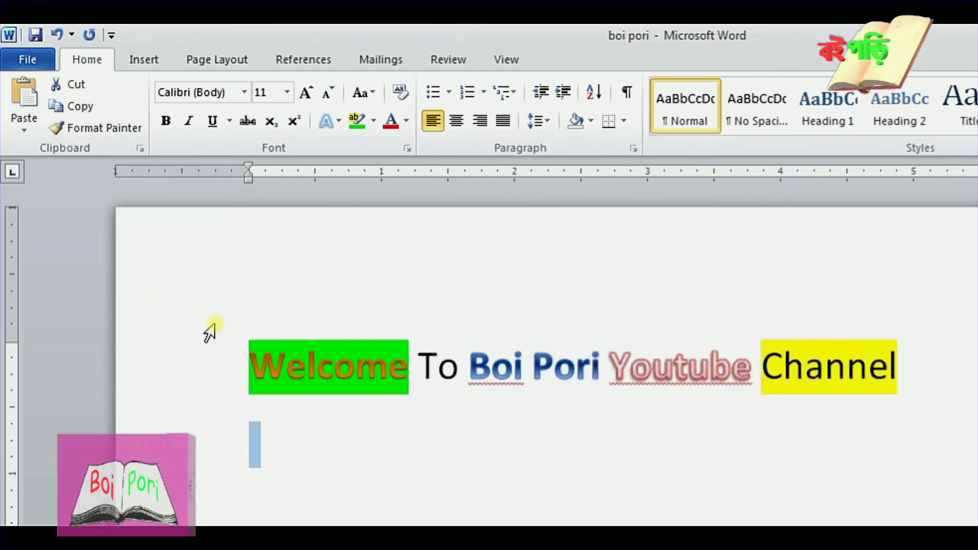
left_click(270, 447)
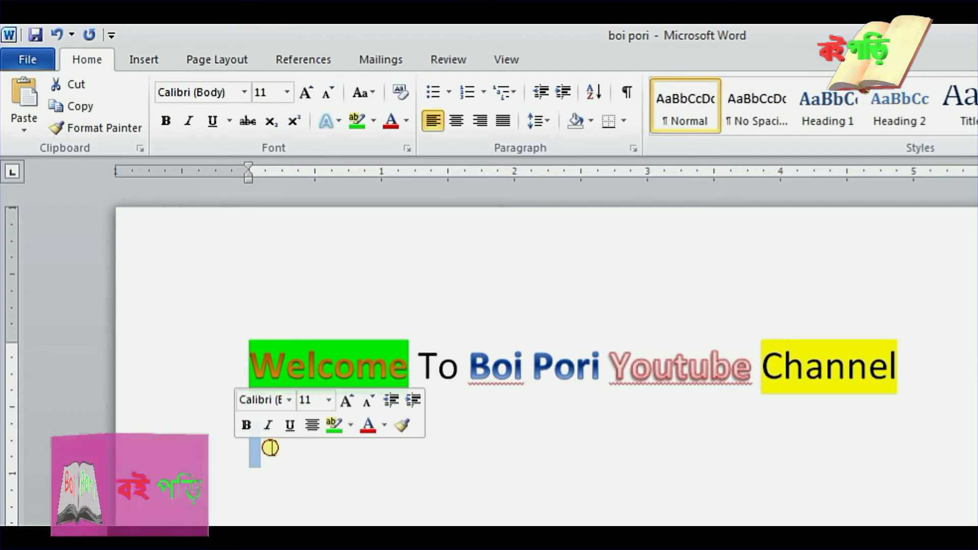
left_click(18, 132)
left_click(53, 174)
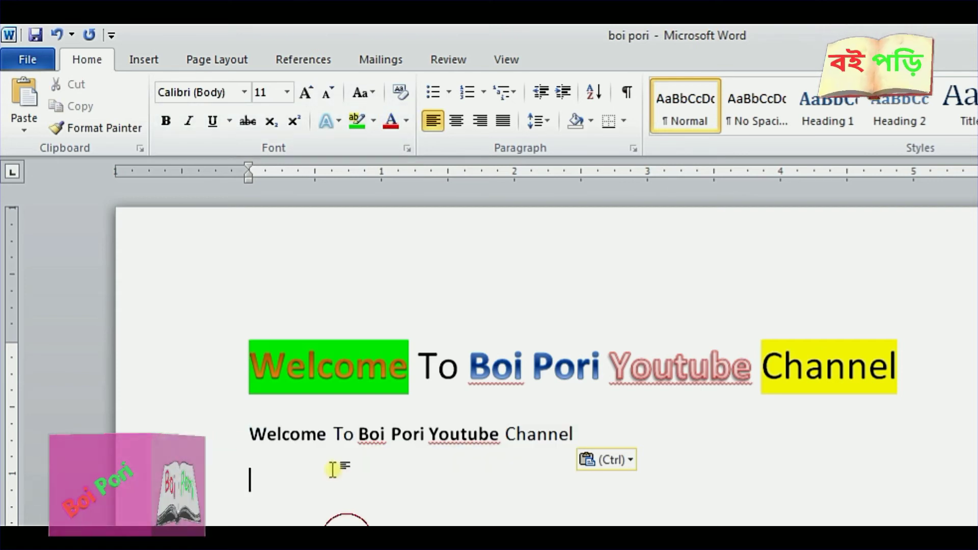
- Colour the pasted line gold, then select both welcome lines
left_click_drag(249, 430, 581, 433)
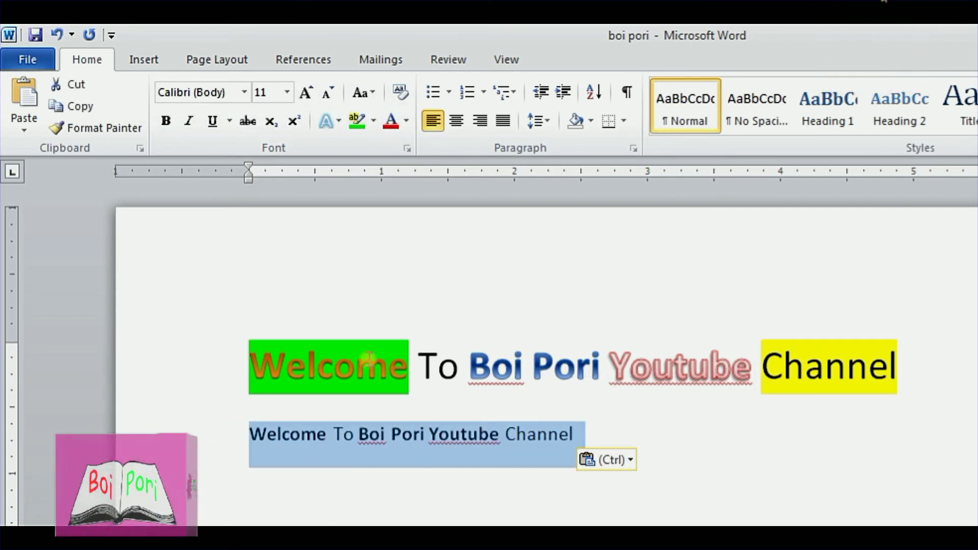
left_click(406, 127)
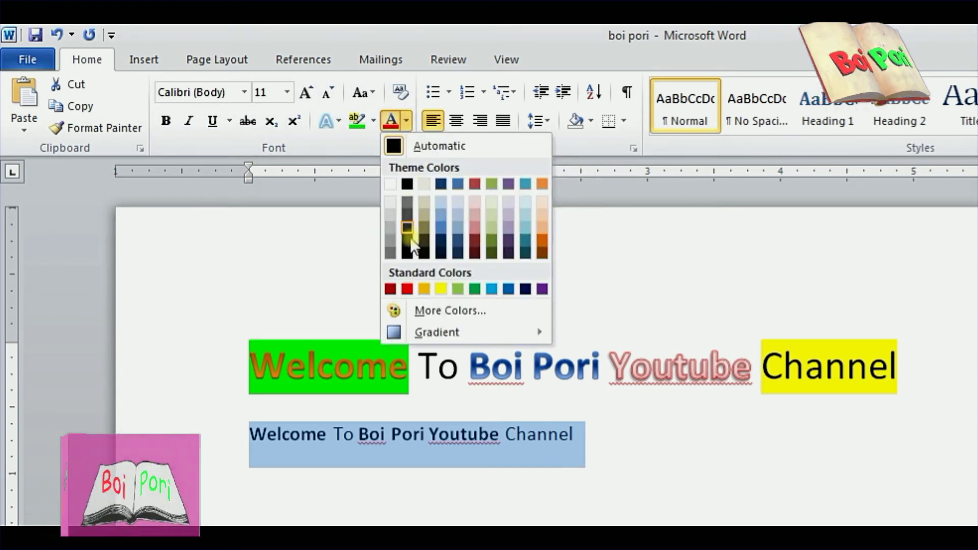
left_click(423, 288)
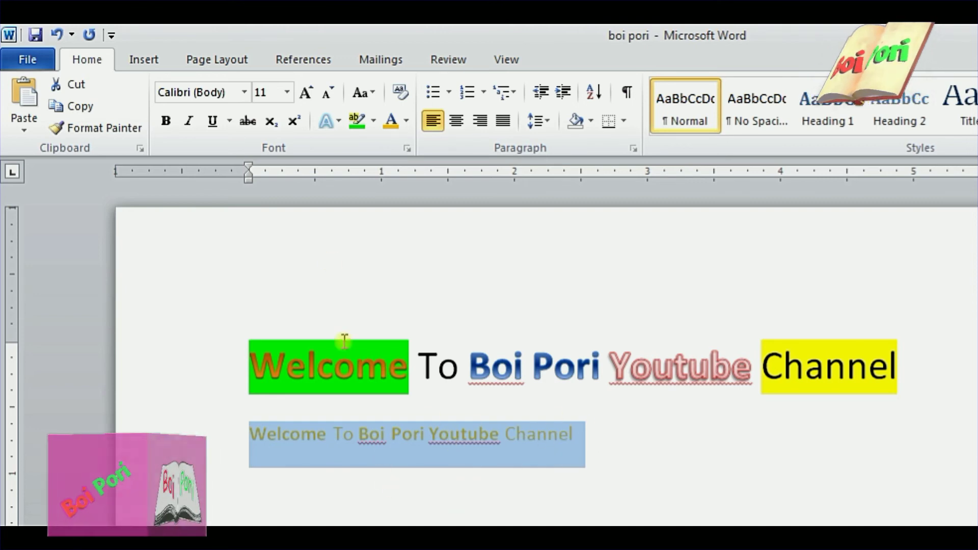
left_click(606, 451)
left_click_drag(539, 429, 272, 375)
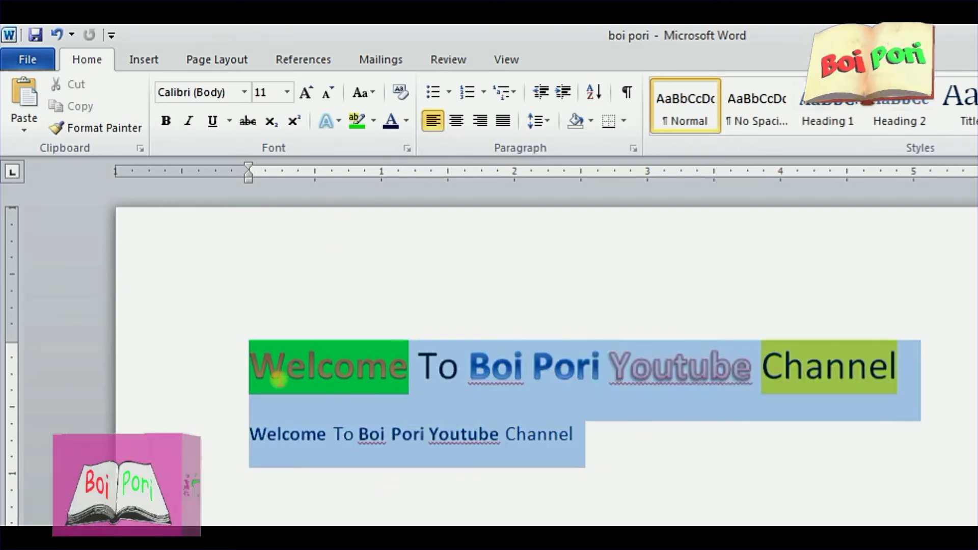
left_click(623, 507)
left_click_drag(613, 437, 528, 430)
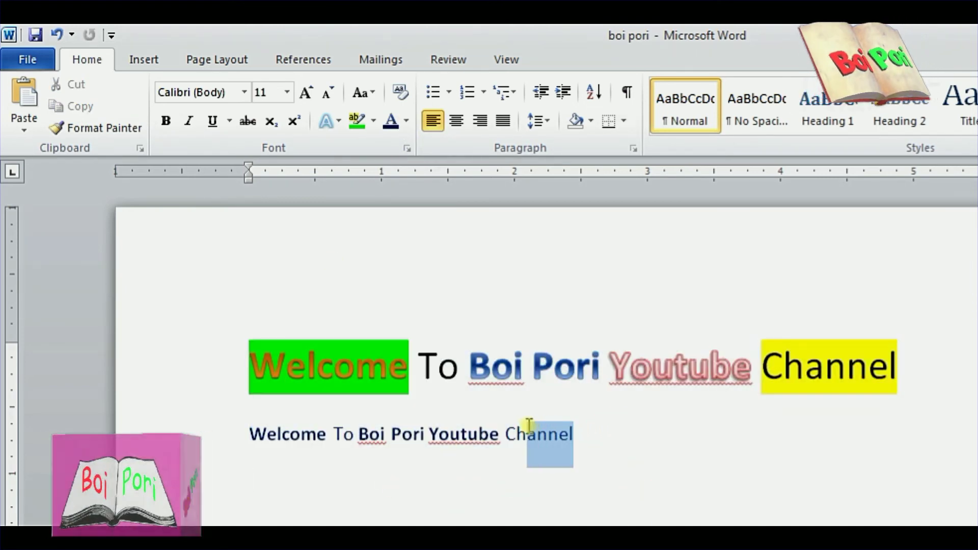
left_click(600, 437)
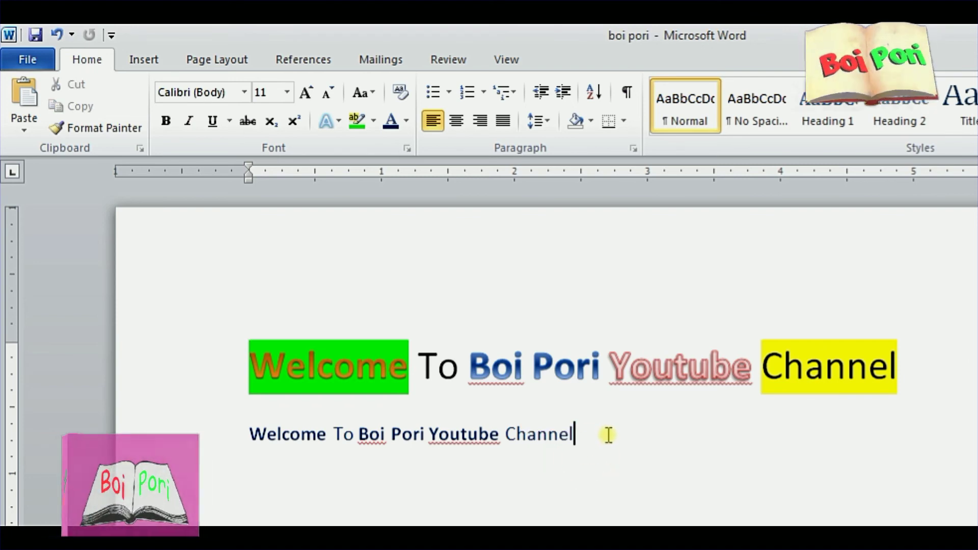
left_click_drag(609, 434, 245, 396)
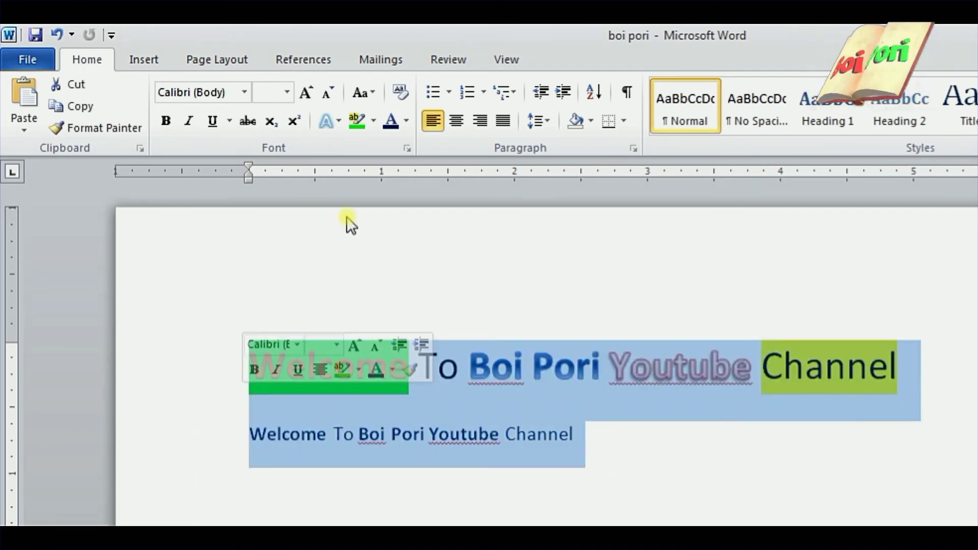
- Apply Clear Formatting to both welcome lines, then deselect them
left_click(395, 88)
left_click(513, 284)
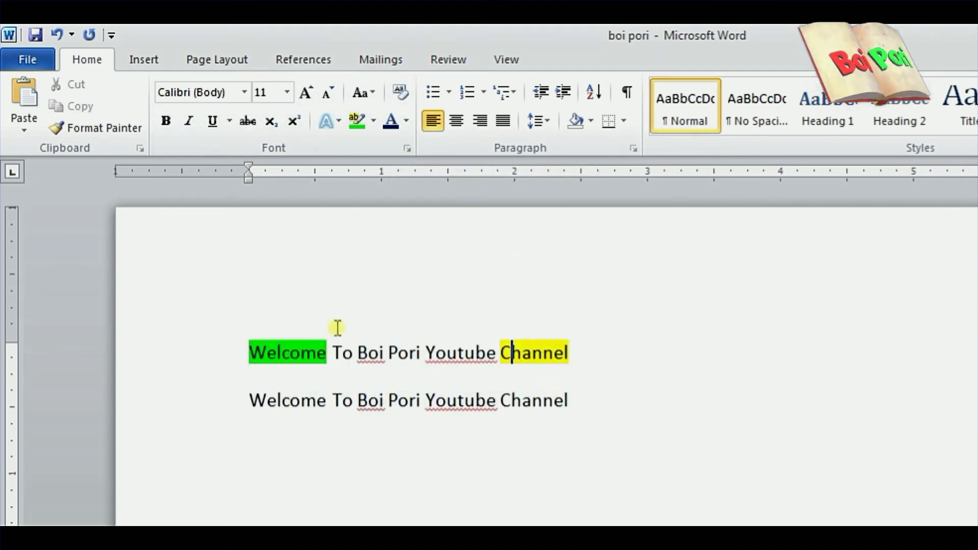
left_click(589, 345)
left_click(283, 352)
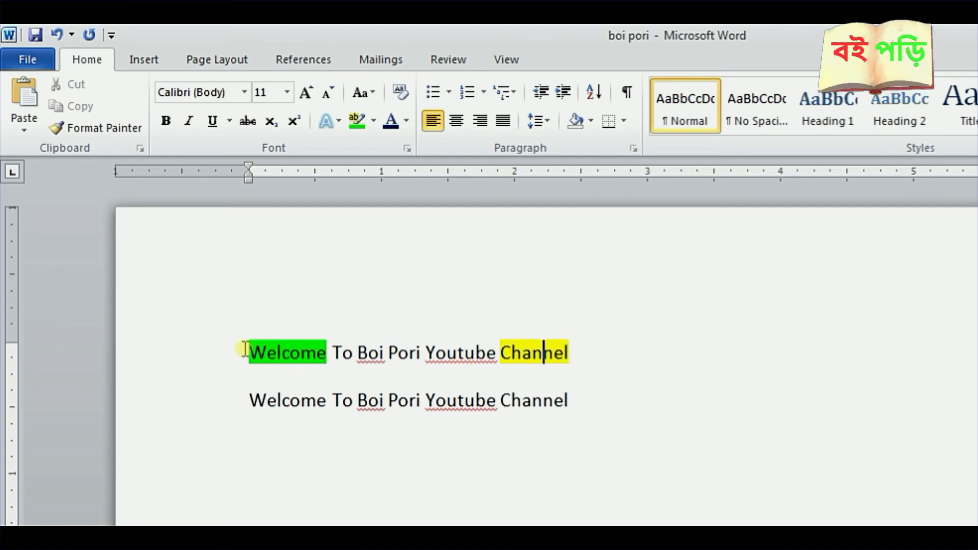
- Set the first welcome line's text highlight colour to No Color
left_click_drag(244, 350, 573, 356)
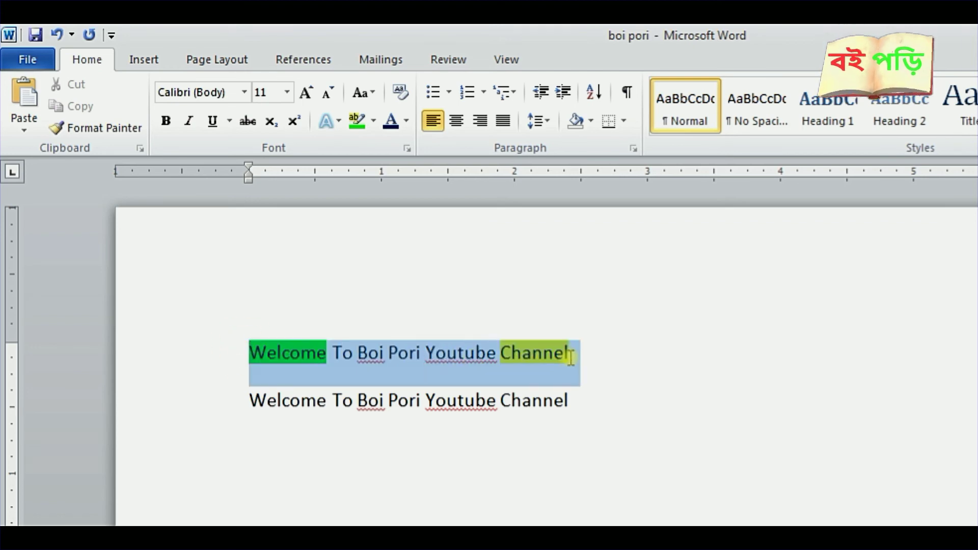
left_click(373, 122)
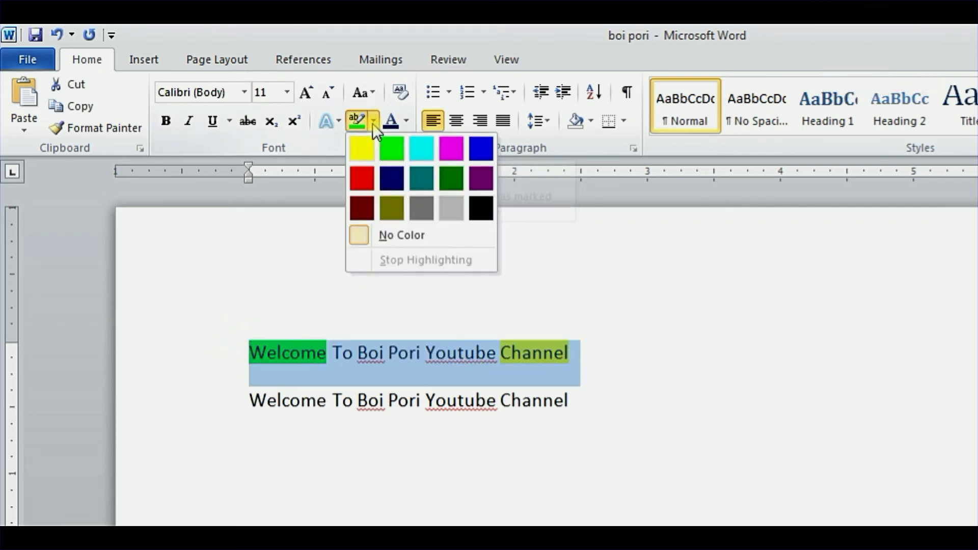
left_click(428, 237)
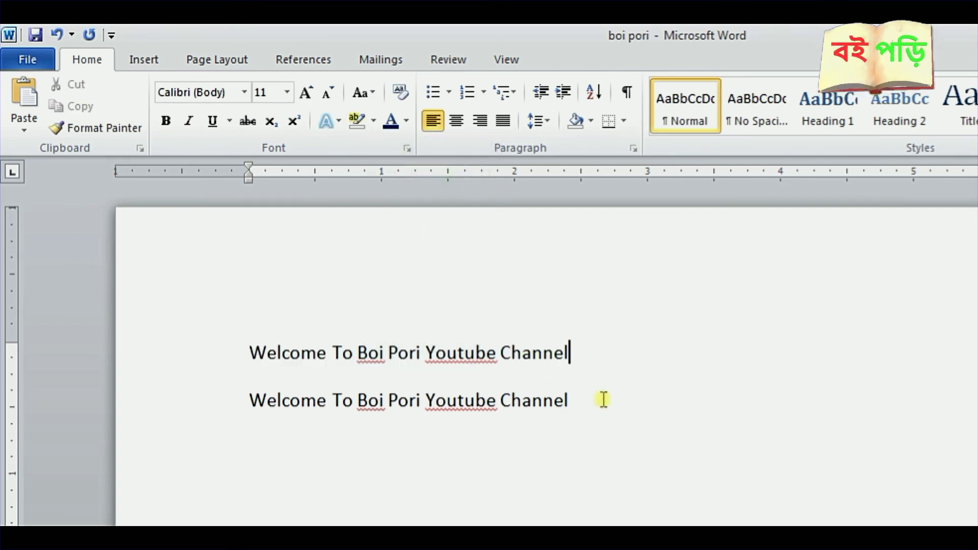